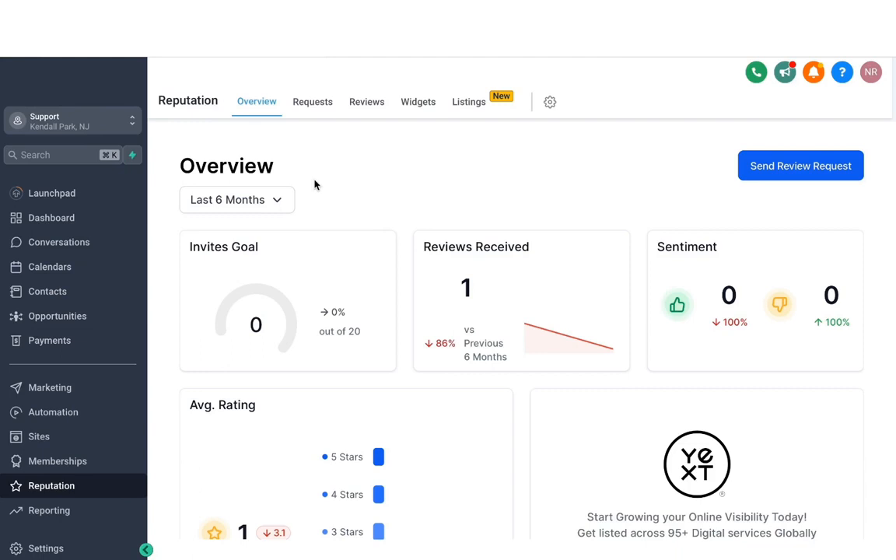
Connect the location's Google account in the Integrations settings, choosing the account and granting Lead Connector access
{"action": "left_click", "coordinate": [46, 548]}
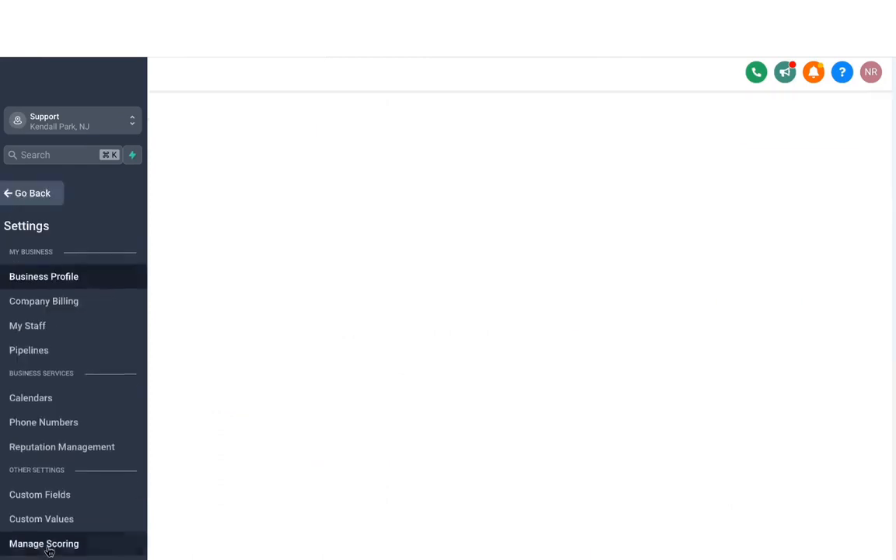
{"action": "scroll", "coordinate": [35, 342], "scroll_direction": "down", "scroll_amount": 5}
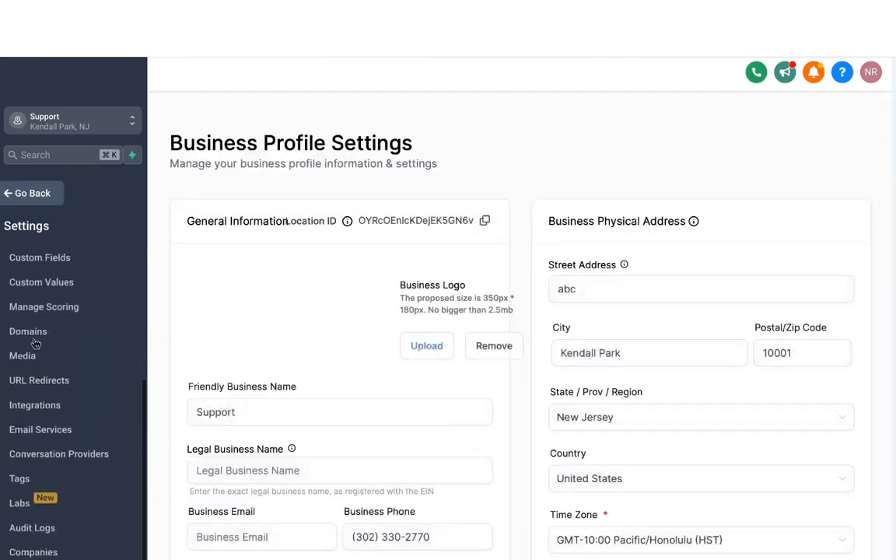
{"action": "left_click", "coordinate": [35, 413]}
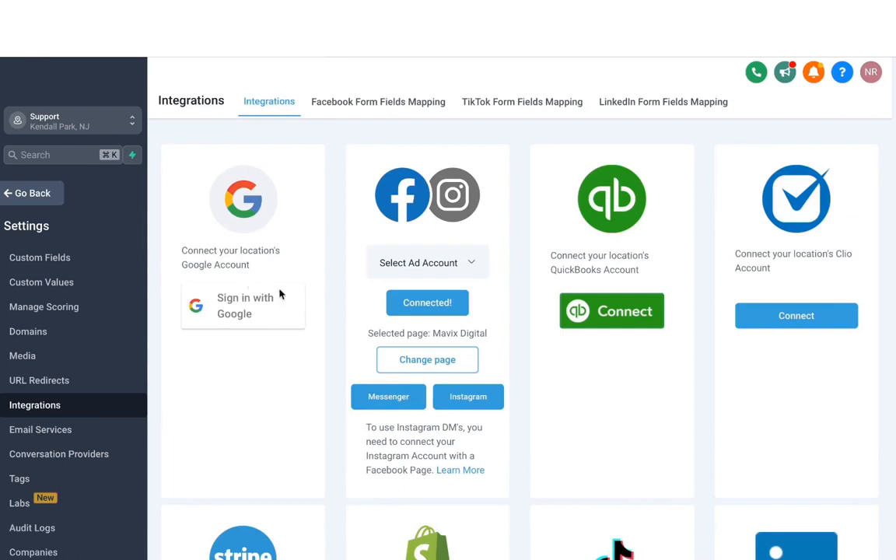
{"action": "left_click", "coordinate": [234, 311]}
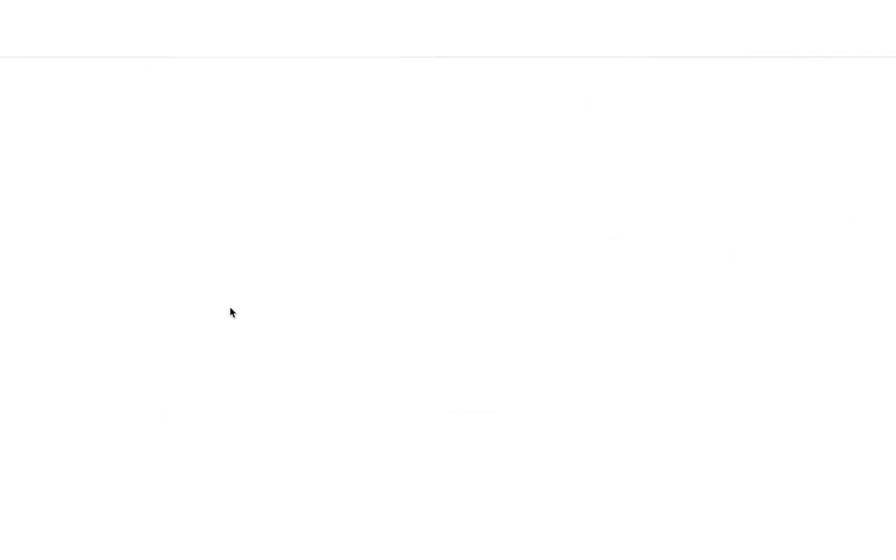
{"action": "left_click", "coordinate": [389, 222]}
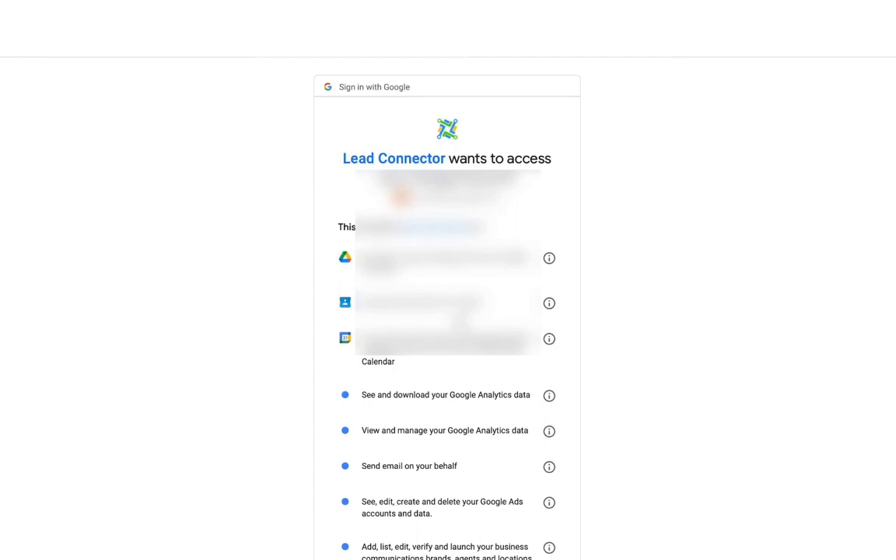
{"action": "scroll", "coordinate": [491, 464], "scroll_direction": "down", "scroll_amount": 4}
{"action": "left_click", "coordinate": [495, 484]}
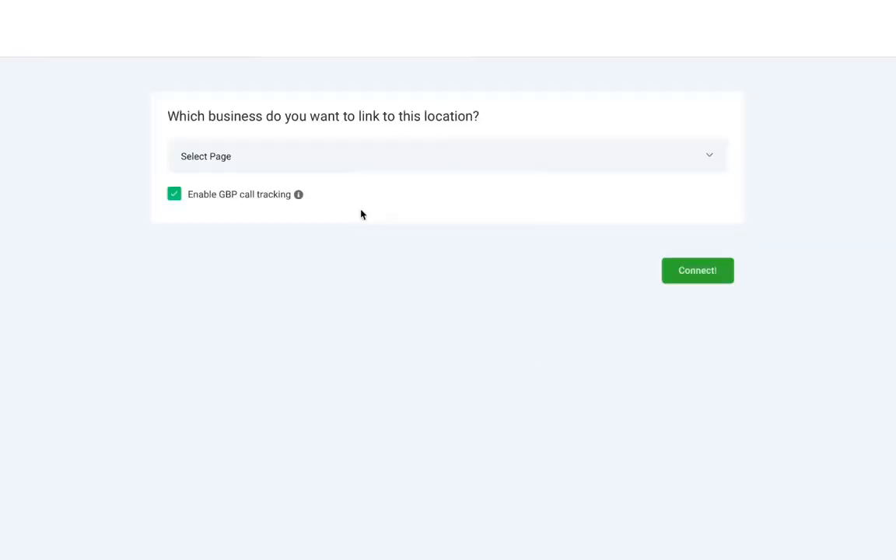
Choose the Google business to link to this location, toggle GBP call tracking, and connect the business
{"action": "left_click", "coordinate": [252, 163]}
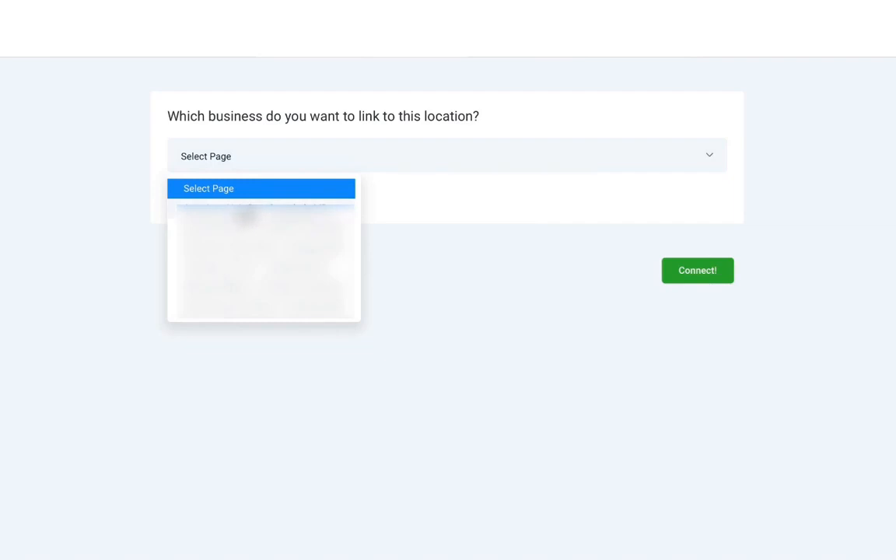
{"action": "left_click", "coordinate": [243, 215]}
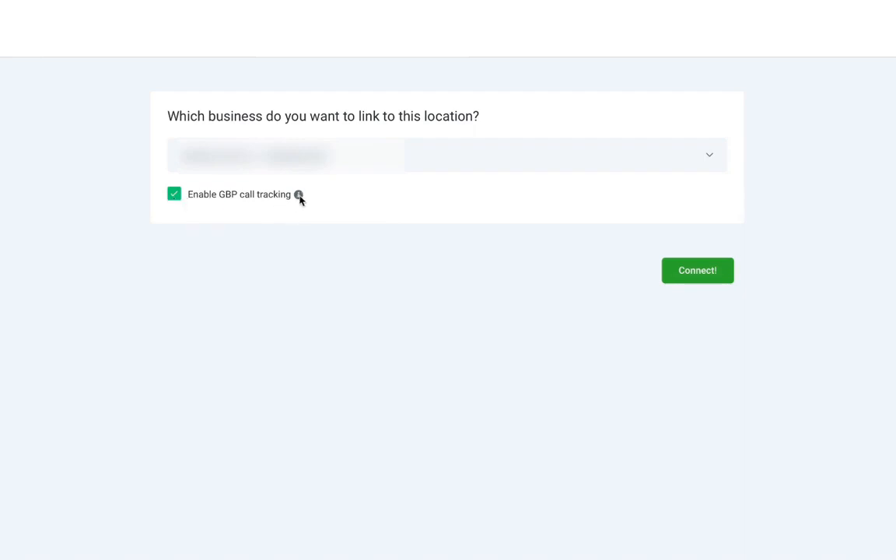
{"action": "mouse_move", "coordinate": [301, 197]}
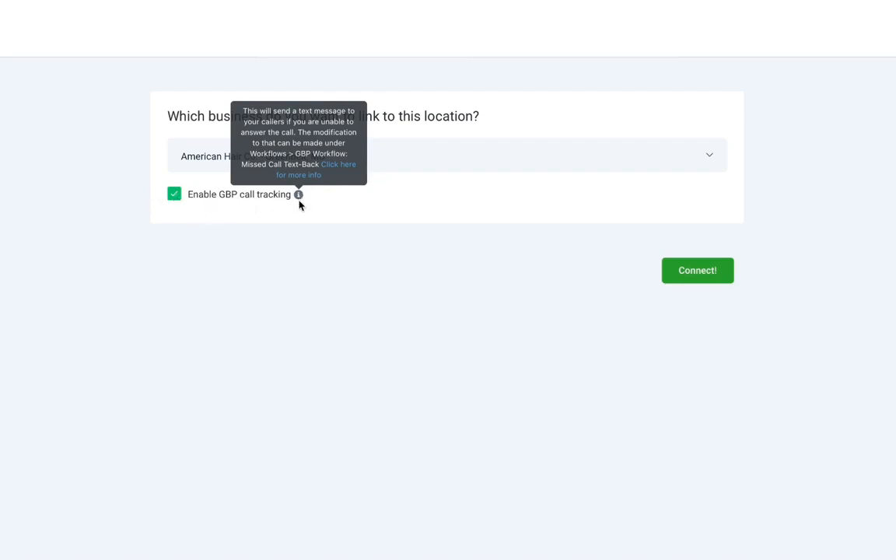
{"action": "left_click", "coordinate": [177, 199]}
{"action": "left_click", "coordinate": [690, 270]}
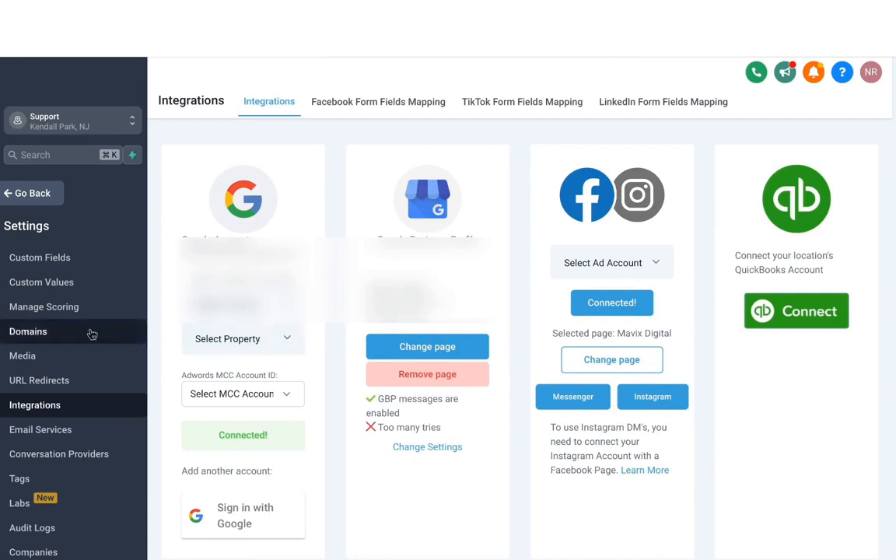
Open the Reputation Management settings and select the existing review link
{"action": "scroll", "coordinate": [91, 333], "scroll_direction": "up", "scroll_amount": 3}
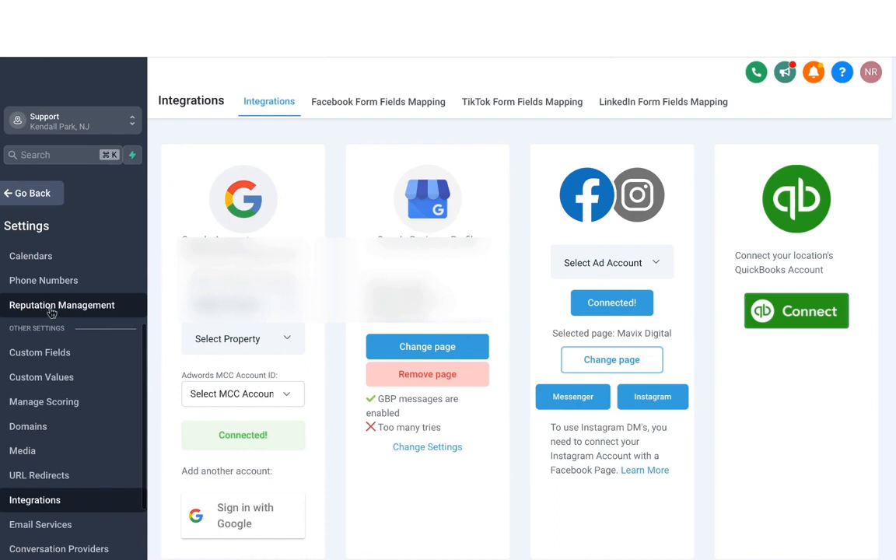
{"action": "left_click", "coordinate": [52, 311]}
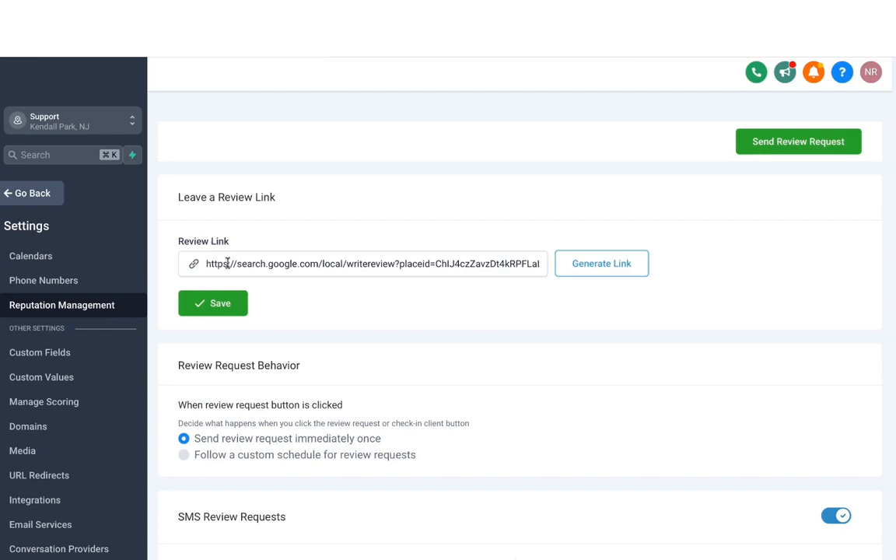
{"action": "triple_click", "coordinate": [276, 264]}
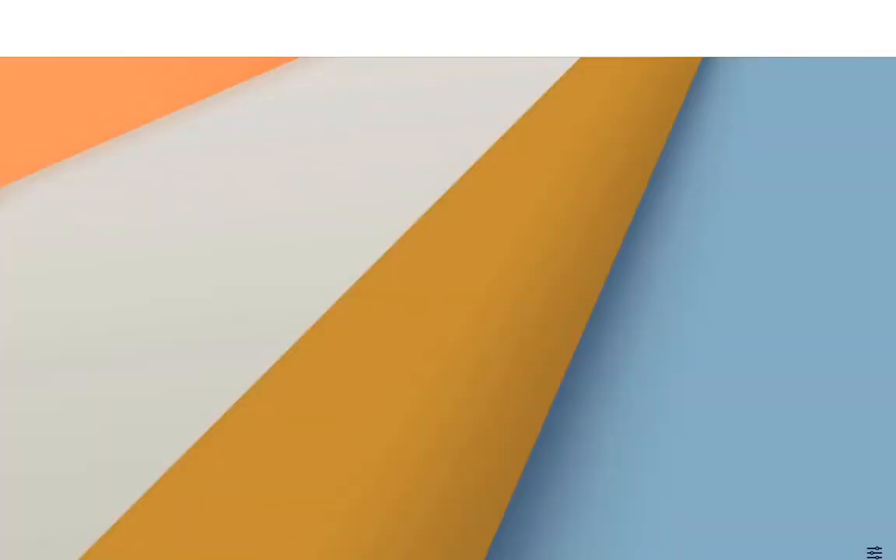
Switch to Google Search, look up the business, and copy its review link from Ask for reviews
{"action": "key", "text": "Return"}
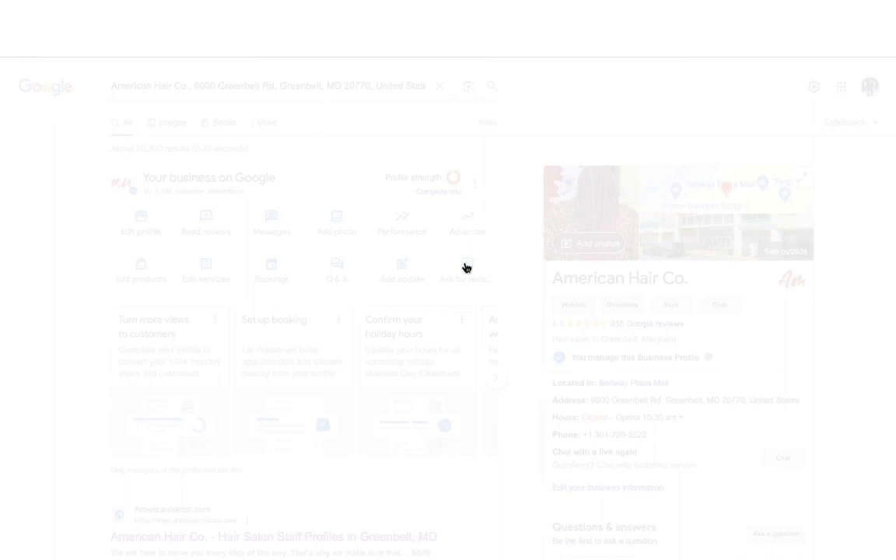
{"action": "left_click", "coordinate": [466, 266]}
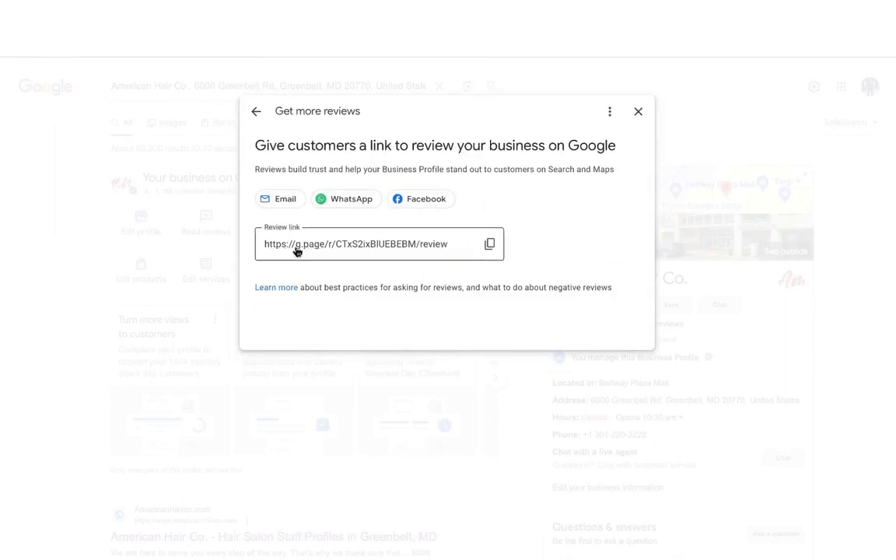
{"action": "left_click", "coordinate": [490, 244]}
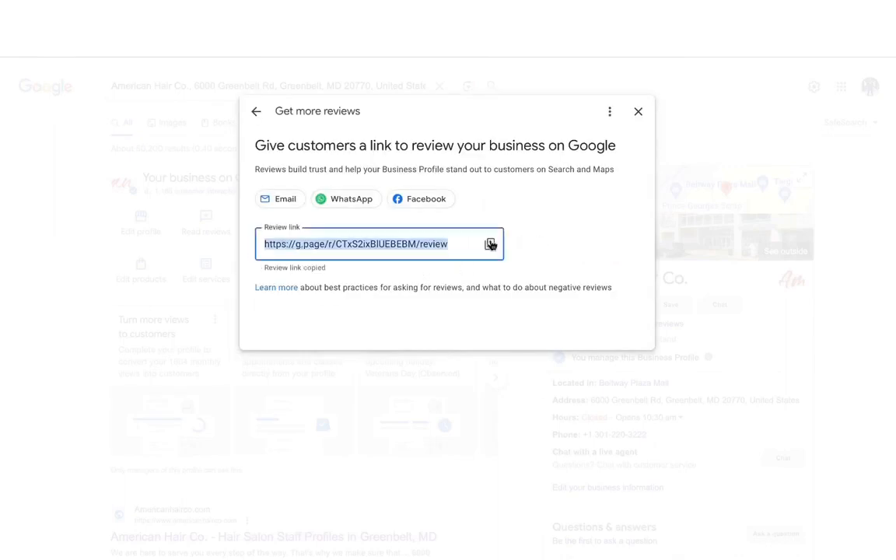
Return to Reputation Management, replace the Review Link with the copied g.page review link, and save it
{"action": "left_click", "coordinate": [167, 58]}
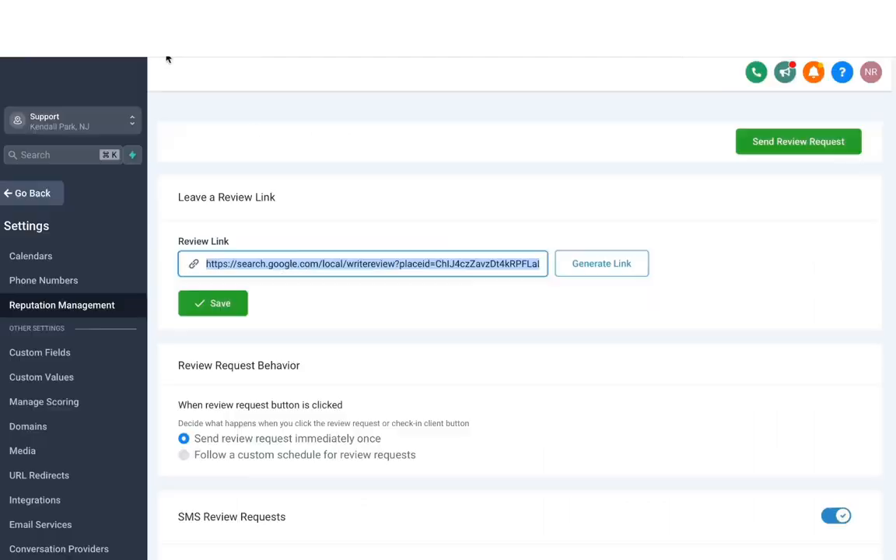
{"action": "left_click", "coordinate": [384, 259]}
{"action": "key", "text": "super+a"}
{"action": "key", "text": "super+v"}
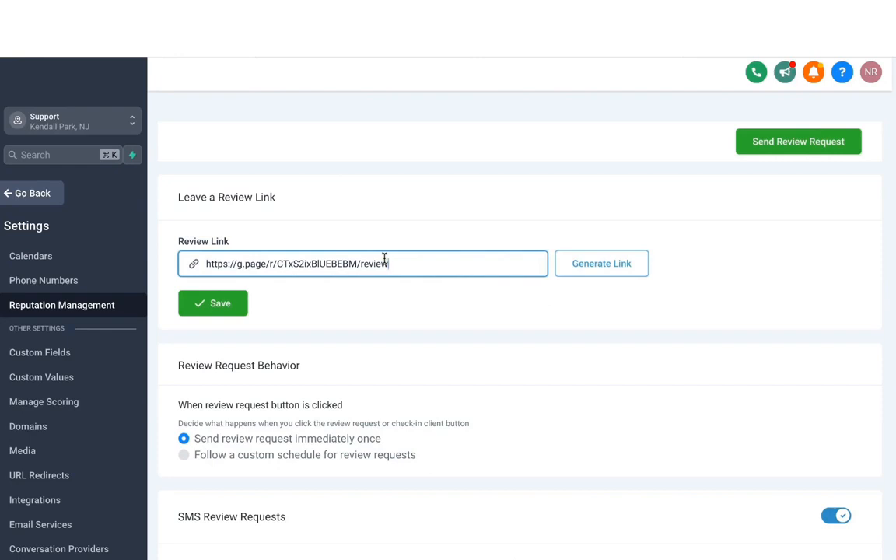
{"action": "left_click", "coordinate": [216, 304]}
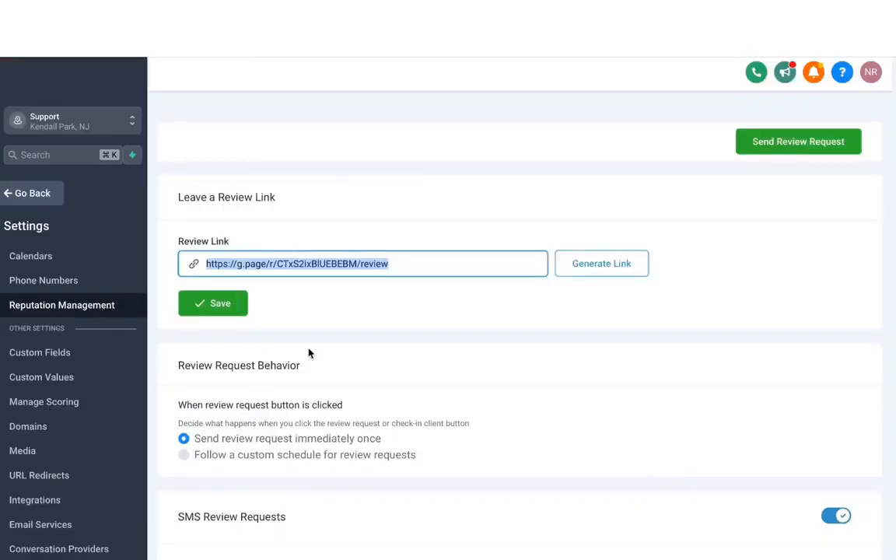
Set the review request behavior to follow a custom schedule
{"action": "scroll", "coordinate": [309, 353], "scroll_direction": "down", "scroll_amount": 3}
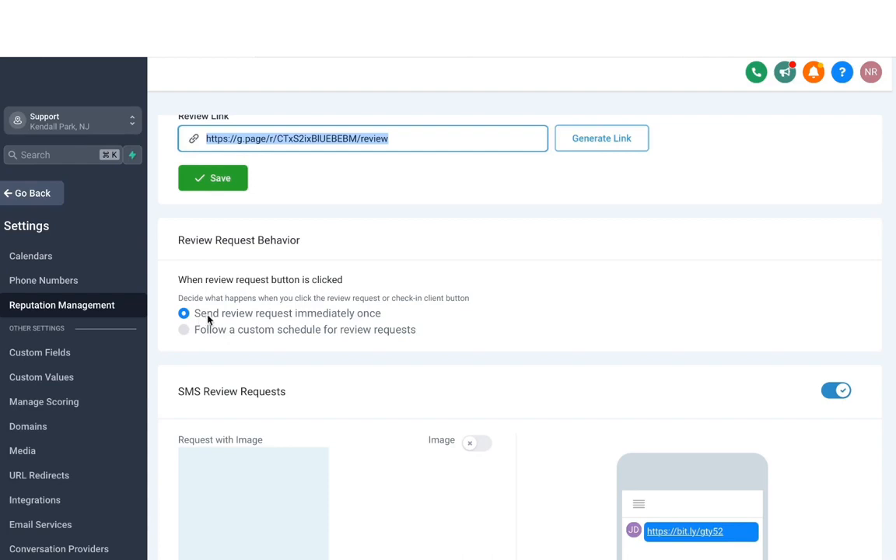
{"action": "scroll", "coordinate": [213, 315], "scroll_direction": "down", "scroll_amount": 1}
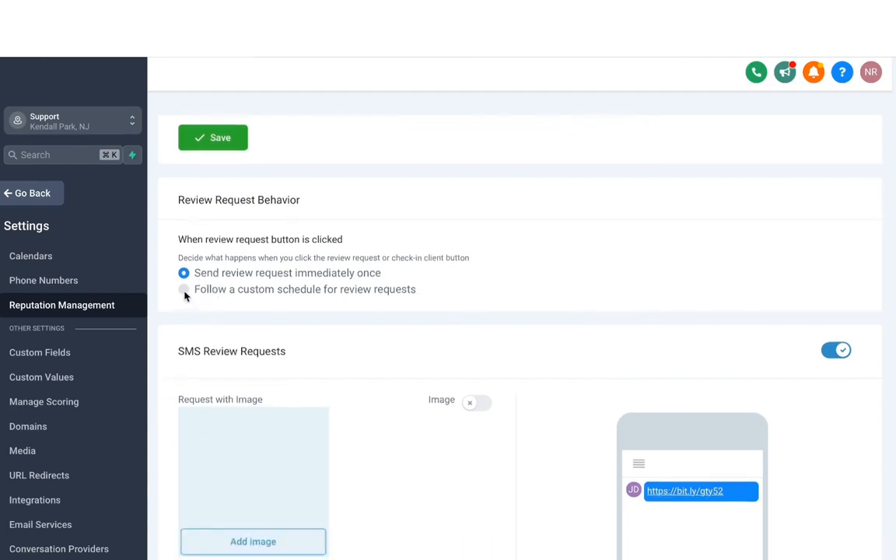
{"action": "left_click", "coordinate": [183, 289]}
{"action": "scroll", "coordinate": [284, 333], "scroll_direction": "down", "scroll_amount": 3}
{"action": "scroll", "coordinate": [286, 334], "scroll_direction": "down", "scroll_amount": 5}
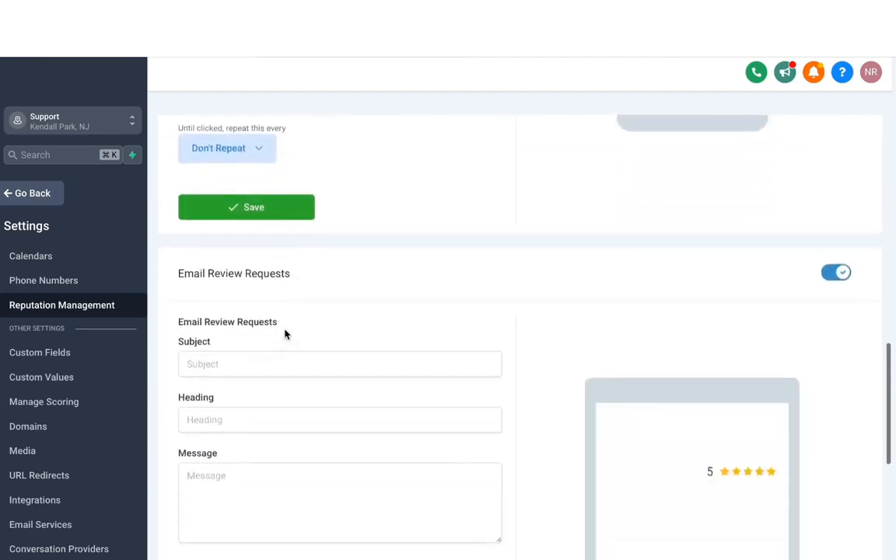
{"action": "scroll", "coordinate": [333, 392], "scroll_direction": "up", "scroll_amount": 3}
{"action": "scroll", "coordinate": [332, 392], "scroll_direction": "down", "scroll_amount": 1}
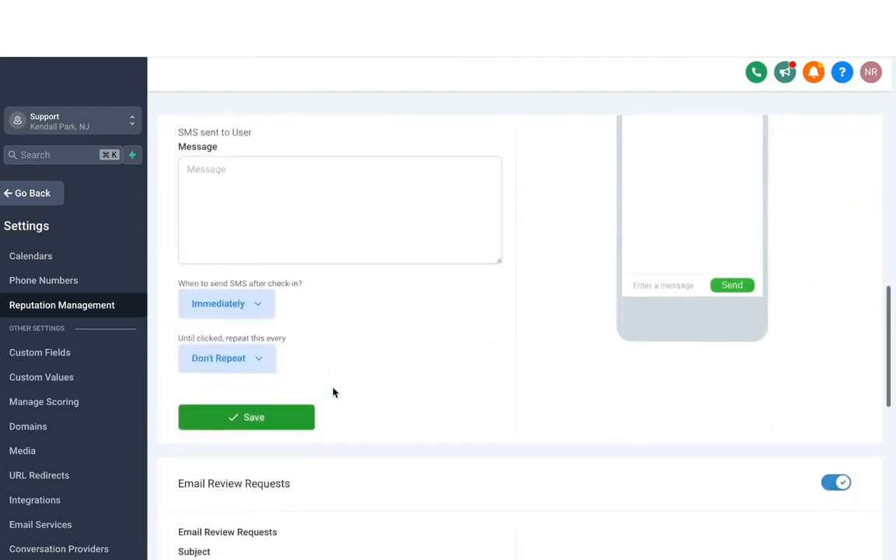
Examine the available send timing and repeat options for the SMS review requests and the send timing for email requests
{"action": "left_click", "coordinate": [233, 304]}
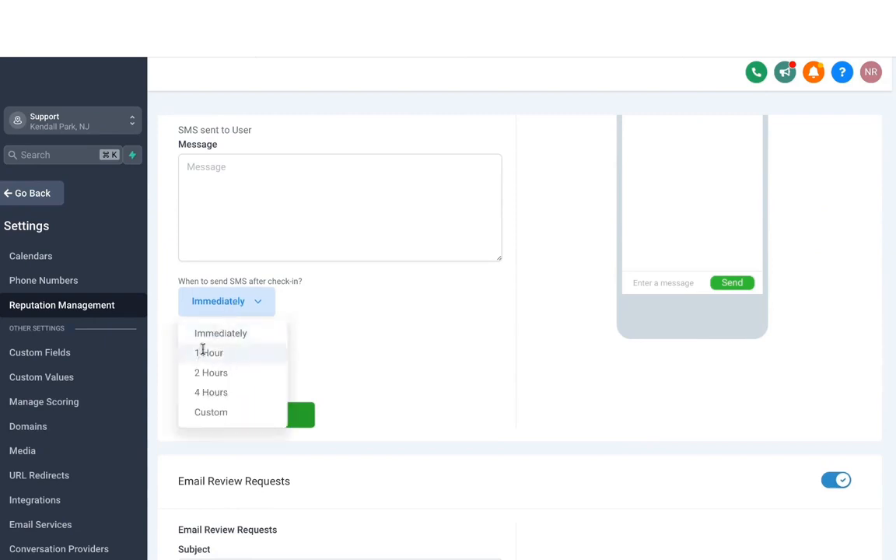
{"action": "left_click", "coordinate": [287, 358]}
{"action": "left_click", "coordinate": [268, 357]}
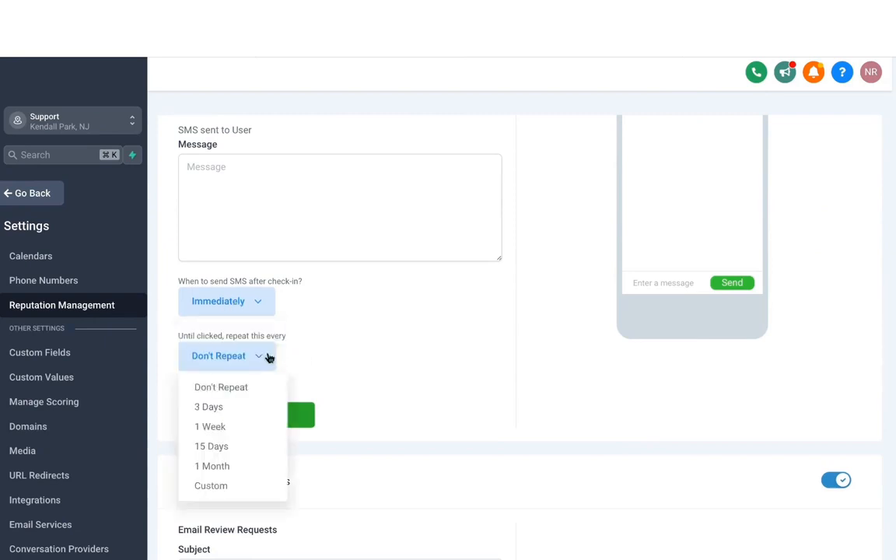
{"action": "left_click", "coordinate": [303, 378]}
{"action": "scroll", "coordinate": [307, 350], "scroll_direction": "down", "scroll_amount": 7}
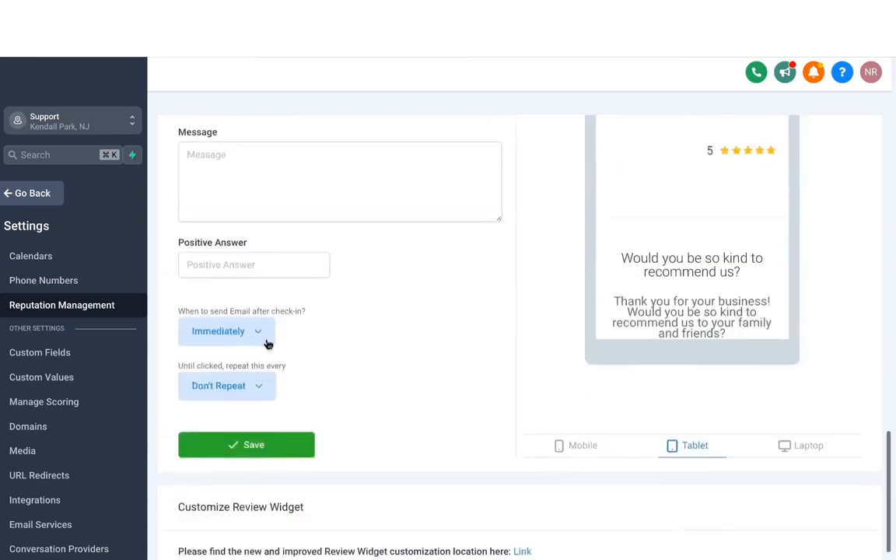
{"action": "left_click", "coordinate": [247, 334]}
Set the review request behavior back to sending the review request immediately once
{"action": "scroll", "coordinate": [202, 354], "scroll_direction": "up", "scroll_amount": 15}
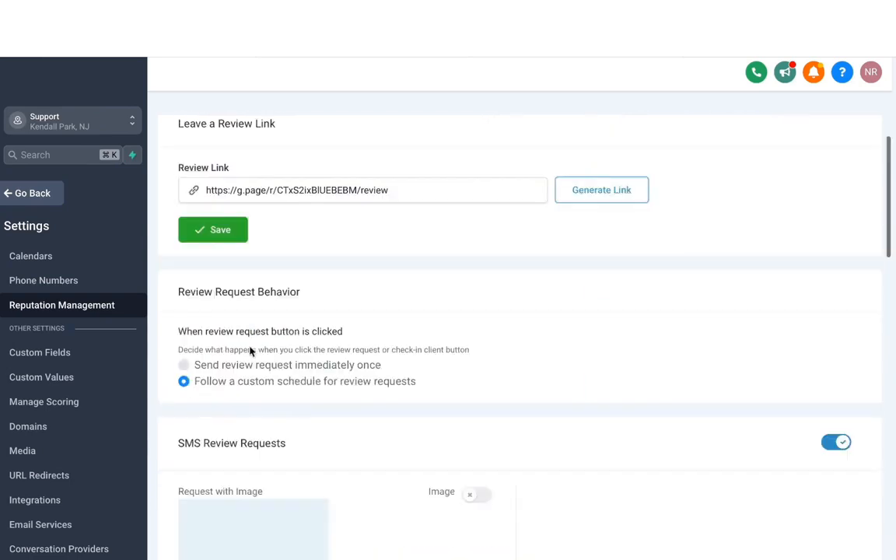
{"action": "left_click", "coordinate": [185, 366]}
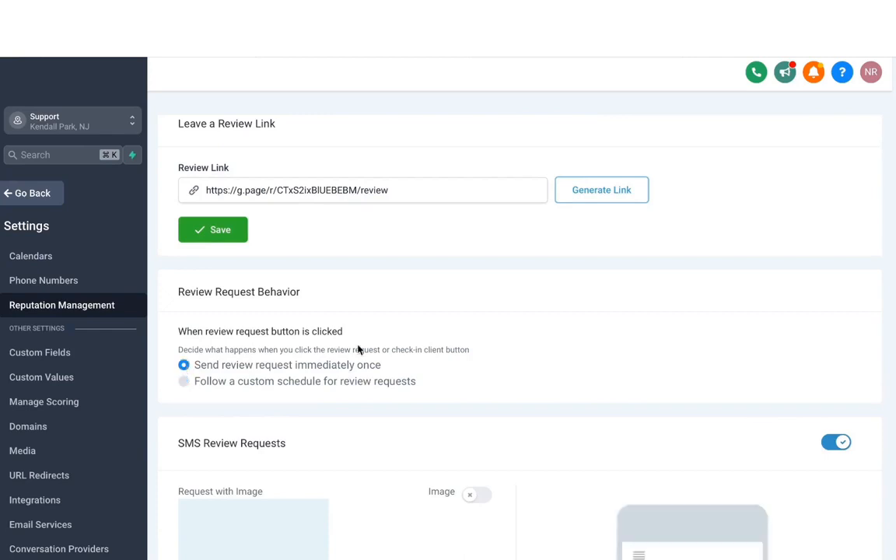
Turn on the image option for the SMS review requests
{"action": "scroll", "coordinate": [358, 350], "scroll_direction": "down", "scroll_amount": 3}
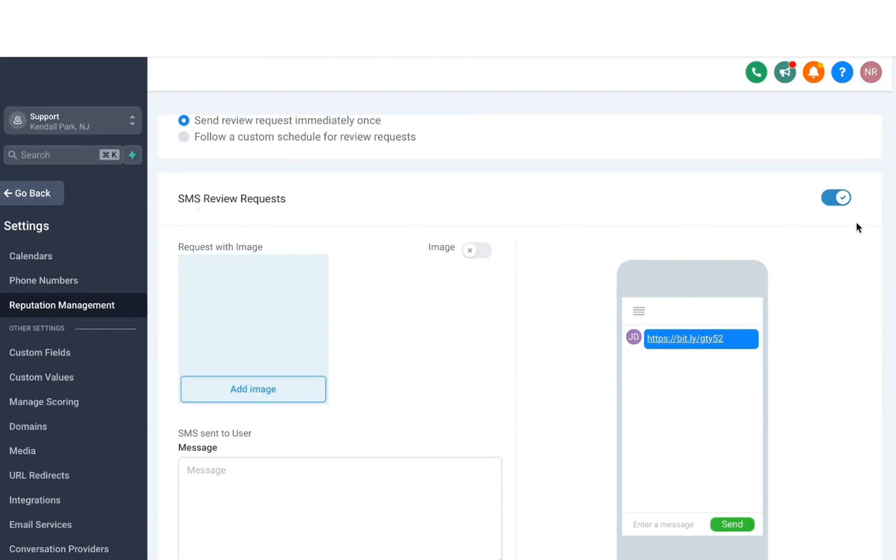
{"action": "scroll", "coordinate": [566, 238], "scroll_direction": "down", "scroll_amount": 1}
{"action": "scroll", "coordinate": [566, 238], "scroll_direction": "down", "scroll_amount": 2}
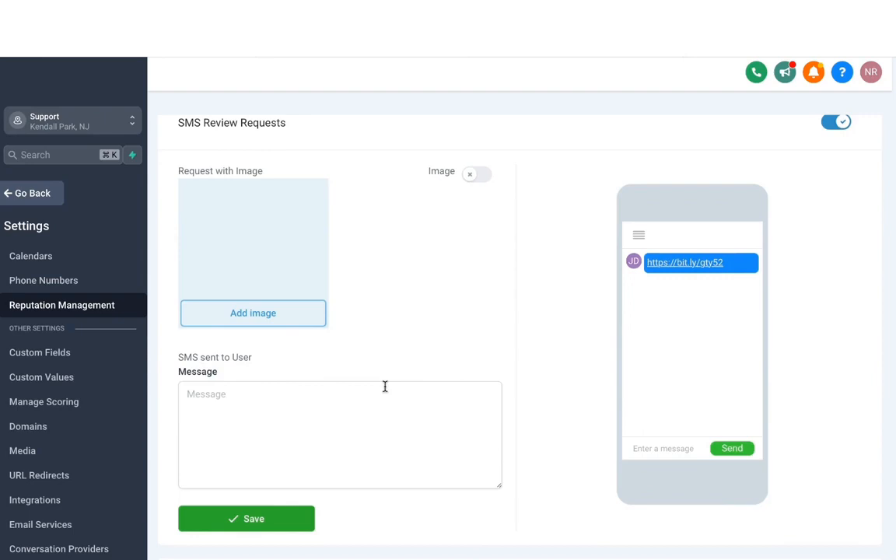
{"action": "left_click", "coordinate": [481, 178]}
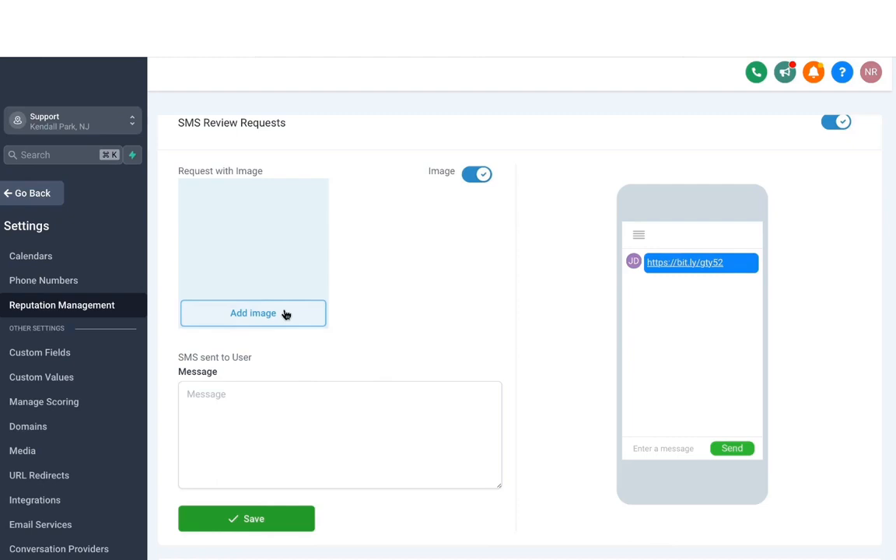
Enter and save an SMS message greeting {{contact.first_name}}, thanking them for their business, requesting feedback, and signed {{location.name}}, followed by a line break
{"action": "scroll", "coordinate": [284, 371], "scroll_direction": "down", "scroll_amount": 2}
{"action": "left_click", "coordinate": [228, 313]}
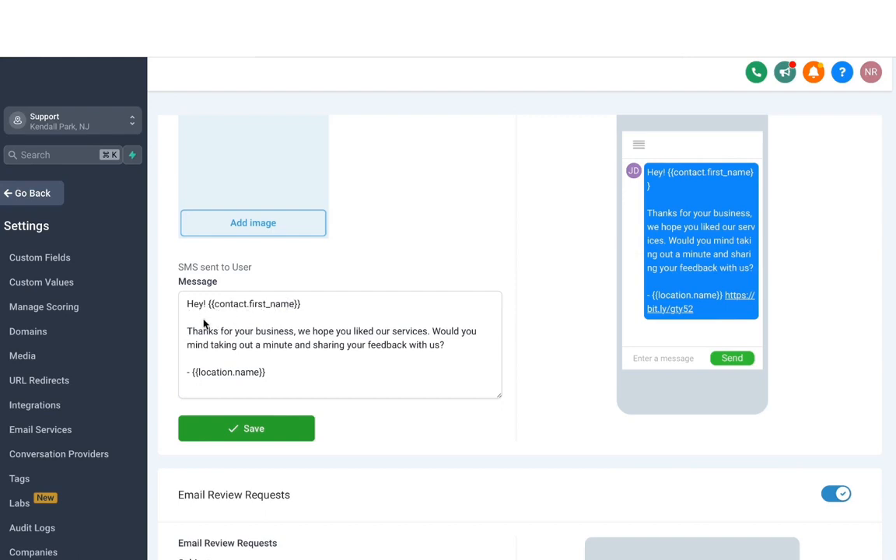
{"action": "key", "text": "Return"}
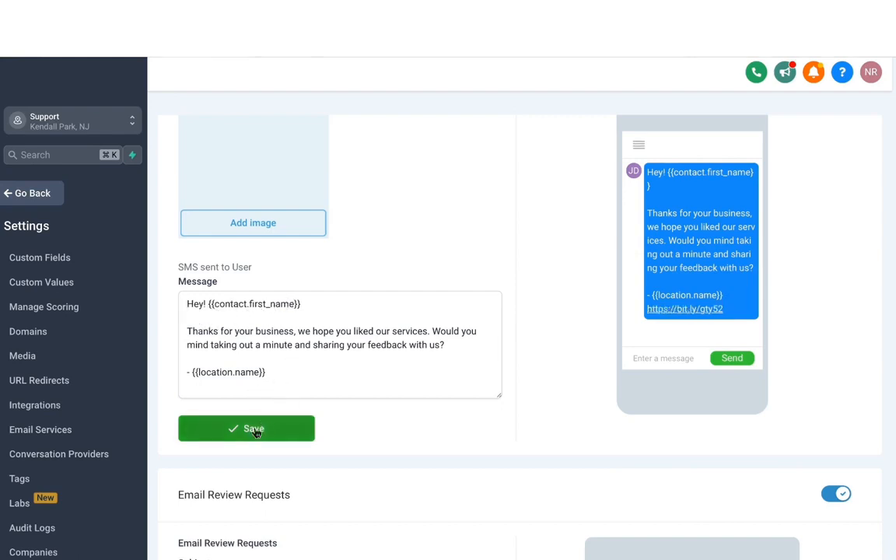
{"action": "left_click", "coordinate": [253, 430]}
Check the email review request's subject, heading, message, positive answer and tablet preview, and save the email settings
{"action": "scroll", "coordinate": [278, 240], "scroll_direction": "down", "scroll_amount": 4}
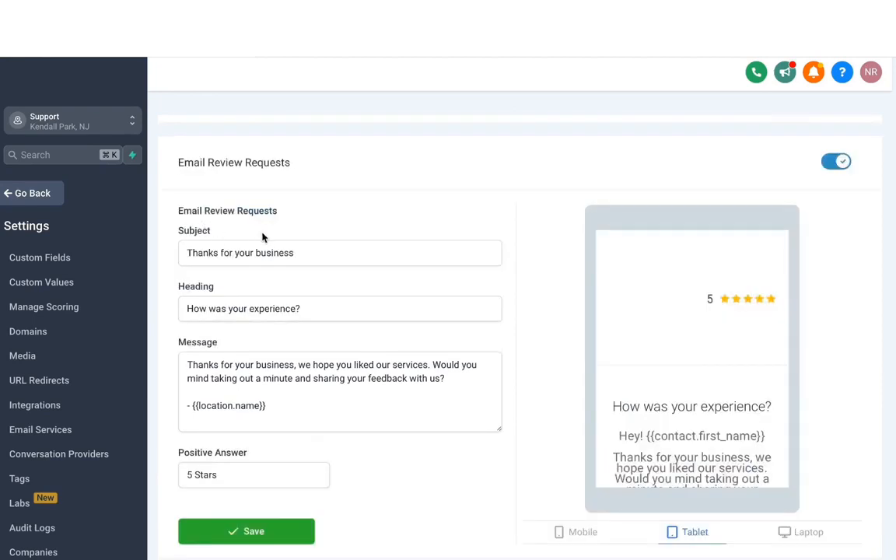
{"action": "scroll", "coordinate": [264, 325], "scroll_direction": "down", "scroll_amount": 1}
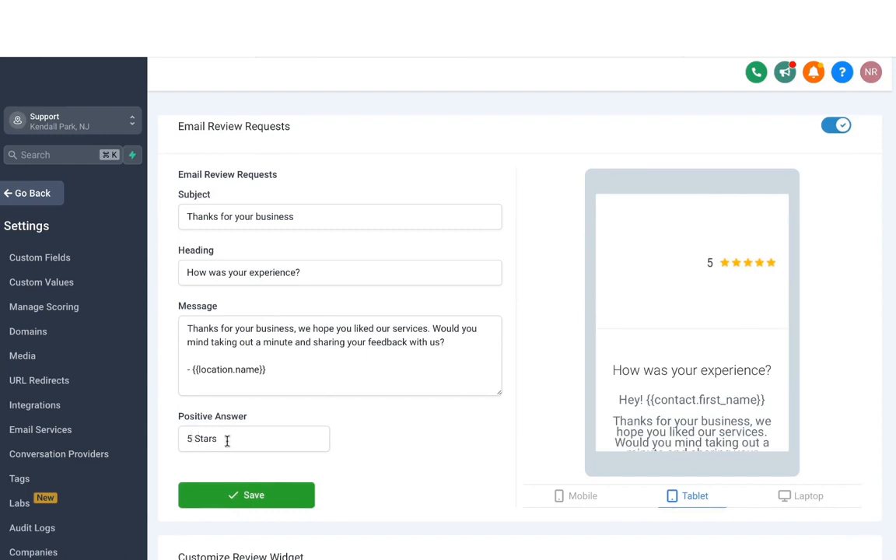
{"action": "scroll", "coordinate": [679, 302], "scroll_direction": "down", "scroll_amount": 3}
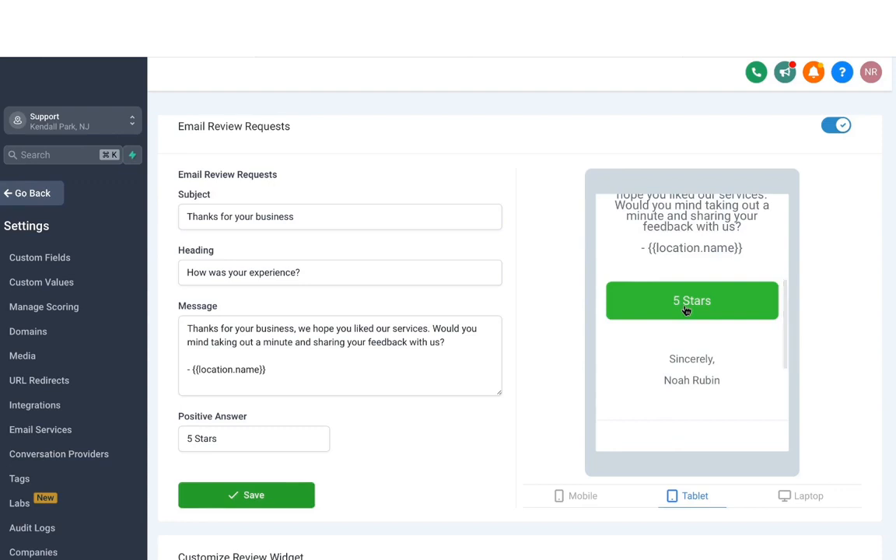
{"action": "left_click", "coordinate": [686, 309]}
{"action": "scroll", "coordinate": [358, 402], "scroll_direction": "down", "scroll_amount": 1}
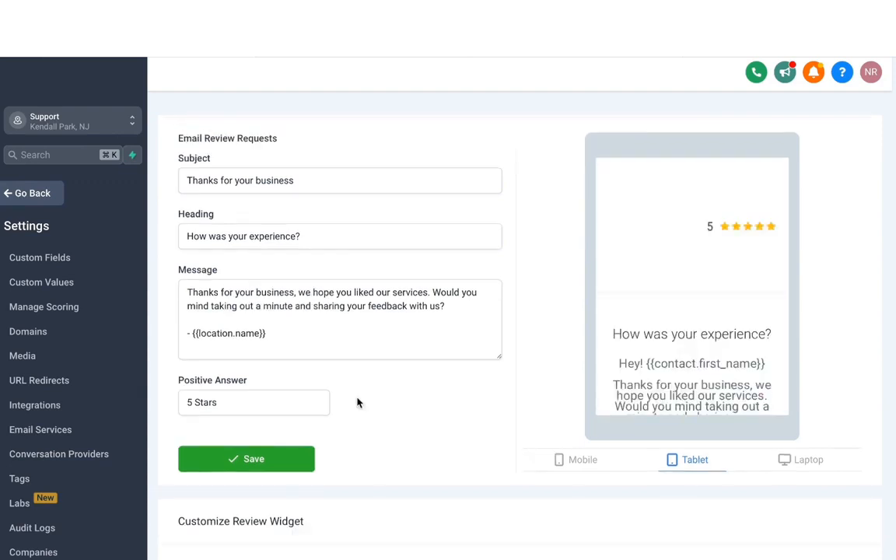
{"action": "left_click", "coordinate": [286, 463]}
{"action": "scroll", "coordinate": [407, 412], "scroll_direction": "down", "scroll_amount": 1}
Return to the Reputation overview and examine its date range options, ratings, invite and review trends, latest requests and latest reviews
{"action": "left_click", "coordinate": [32, 195]}
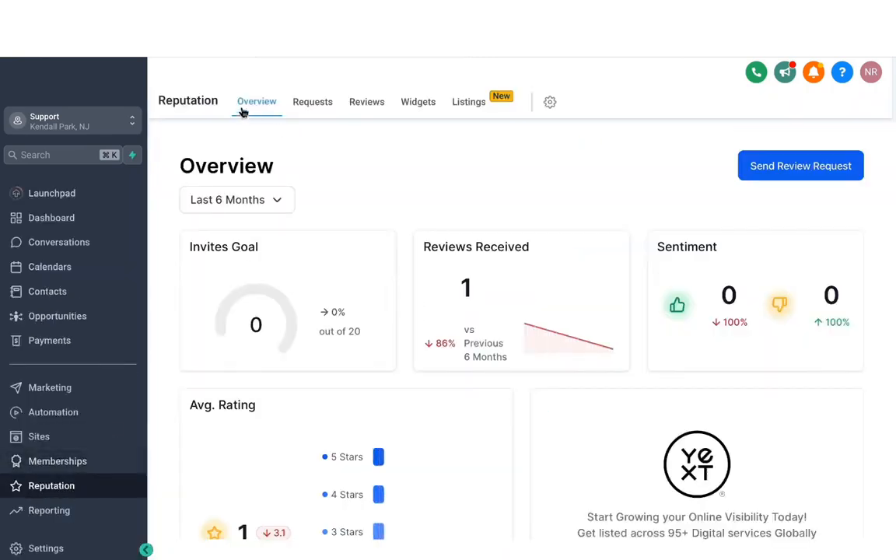
{"action": "double_click", "coordinate": [453, 176]}
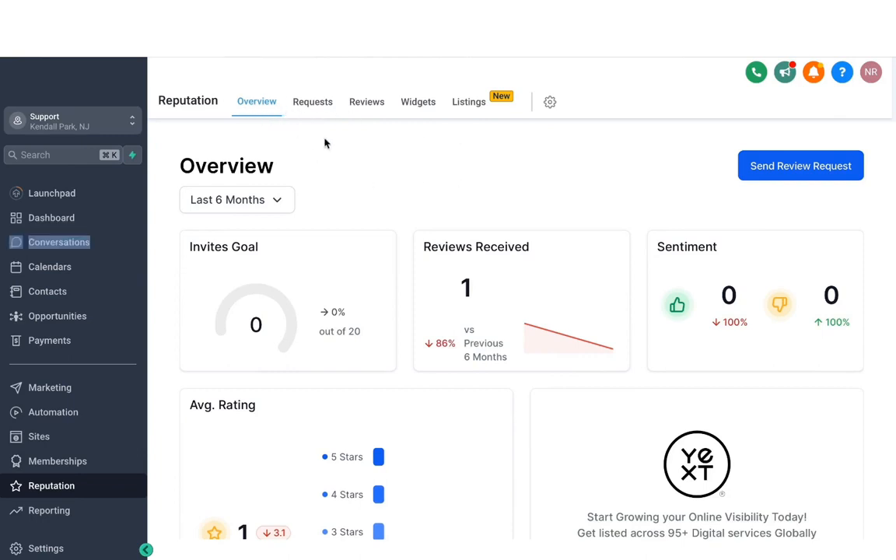
{"action": "left_click", "coordinate": [282, 212]}
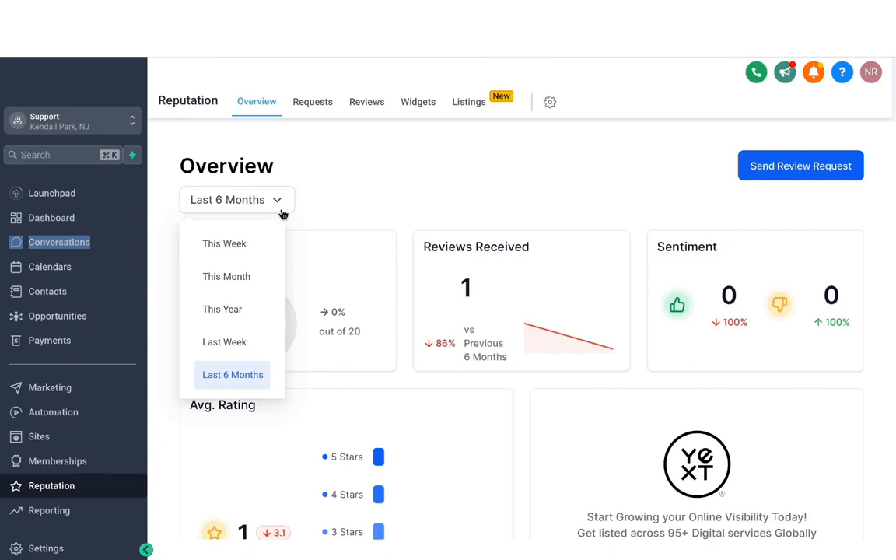
{"action": "left_click", "coordinate": [417, 187]}
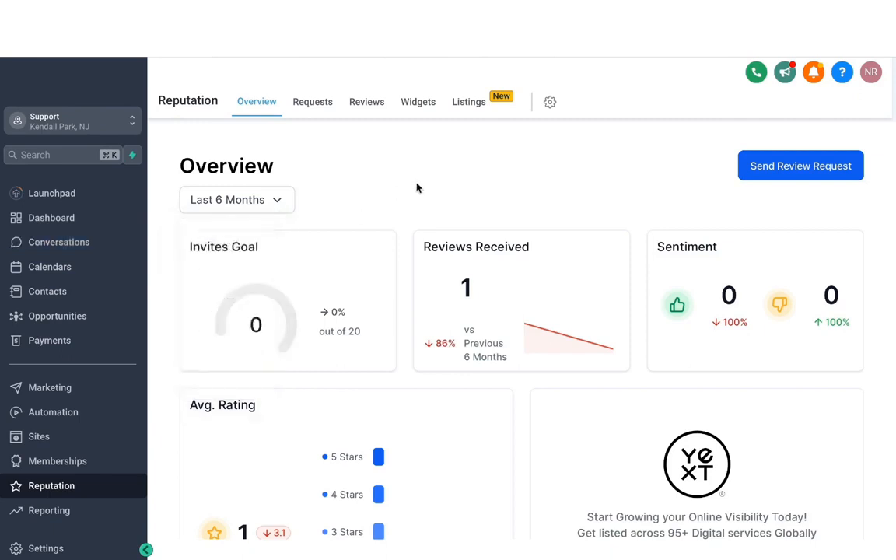
{"action": "scroll", "coordinate": [498, 280], "scroll_direction": "down", "scroll_amount": 3}
{"action": "scroll", "coordinate": [498, 280], "scroll_direction": "up", "scroll_amount": 1}
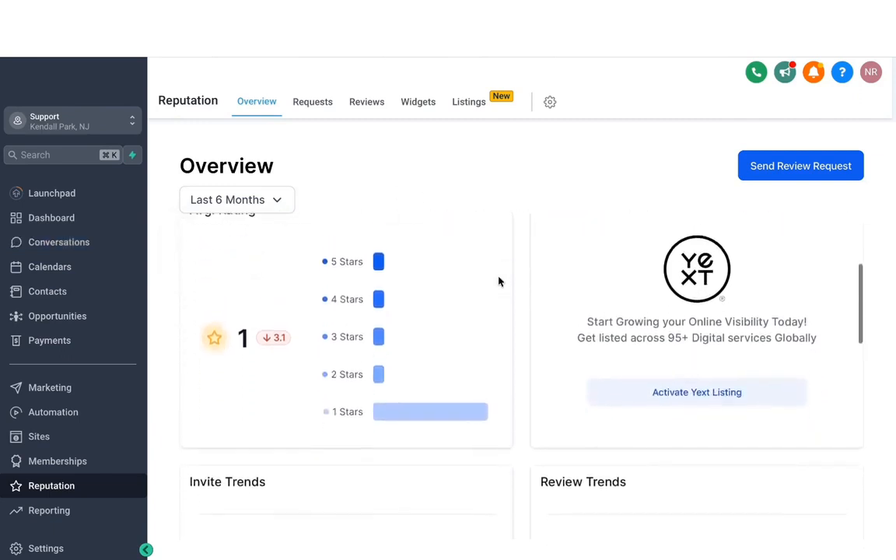
{"action": "scroll", "coordinate": [499, 282], "scroll_direction": "up", "scroll_amount": 1}
{"action": "scroll", "coordinate": [499, 281], "scroll_direction": "down", "scroll_amount": 1}
{"action": "scroll", "coordinate": [500, 281], "scroll_direction": "up", "scroll_amount": 1}
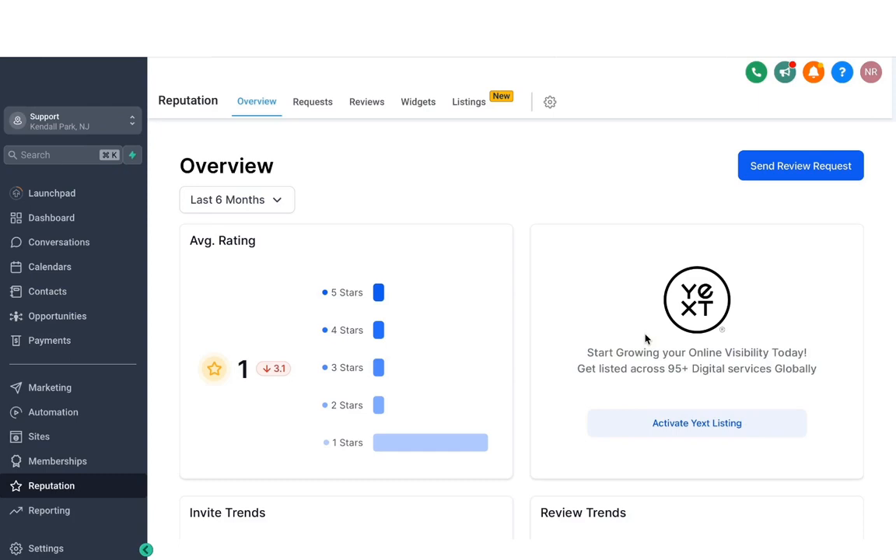
{"action": "scroll", "coordinate": [644, 339], "scroll_direction": "down", "scroll_amount": 3}
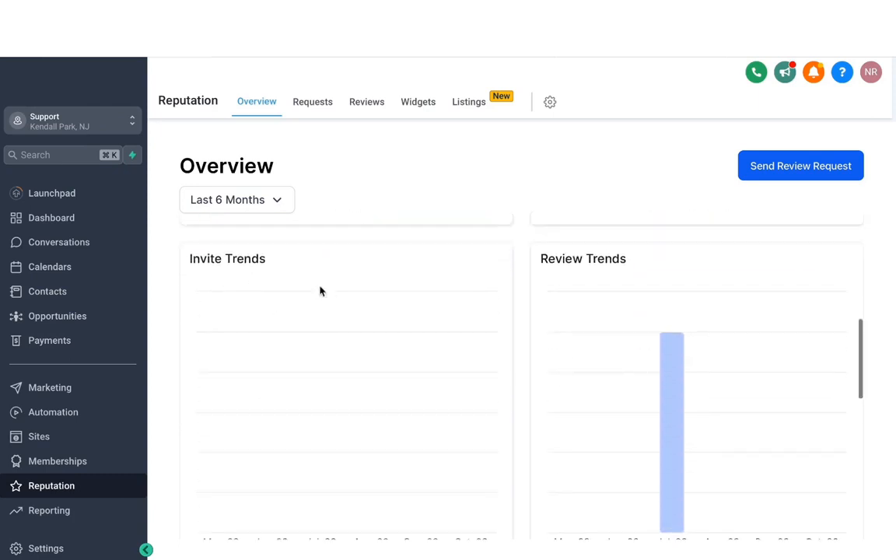
{"action": "scroll", "coordinate": [480, 292], "scroll_direction": "down", "scroll_amount": 2}
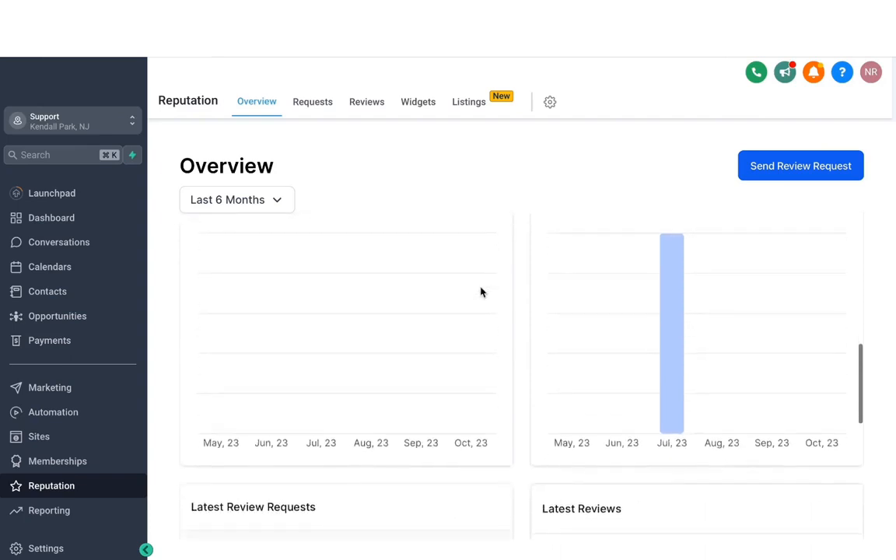
{"action": "scroll", "coordinate": [480, 292], "scroll_direction": "down", "scroll_amount": 1}
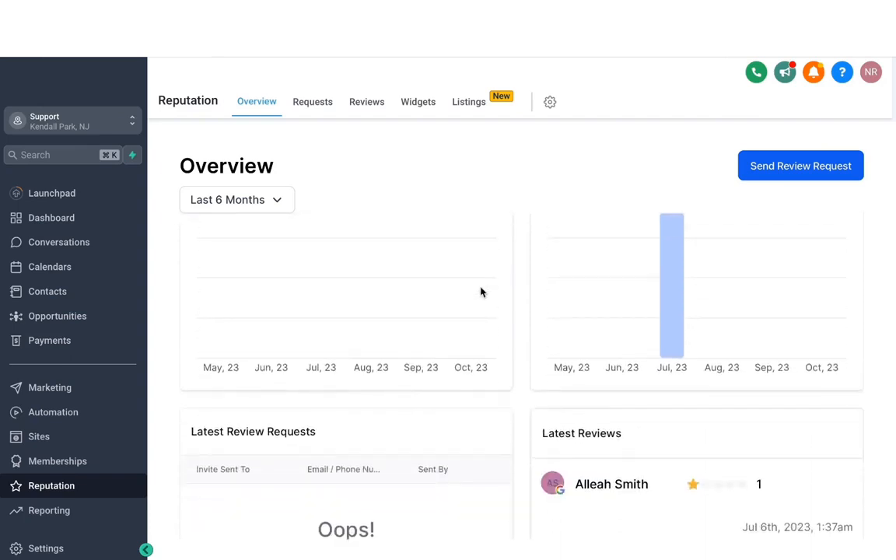
{"action": "scroll", "coordinate": [480, 292], "scroll_direction": "down", "scroll_amount": 4}
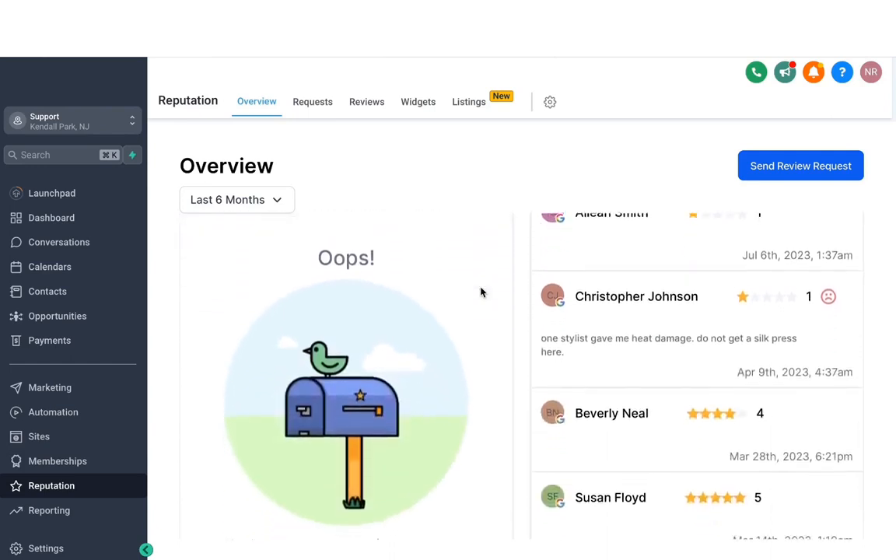
Create a new contact from the contact's phone number and send them a review request by SMS
{"action": "left_click", "coordinate": [775, 176]}
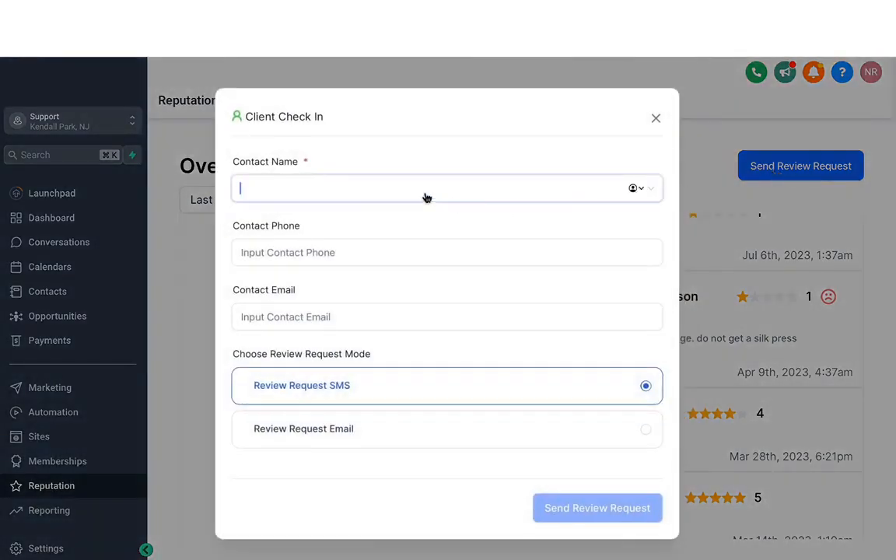
{"action": "type", "text": "mavix"}
{"action": "key", "text": "super+a"}
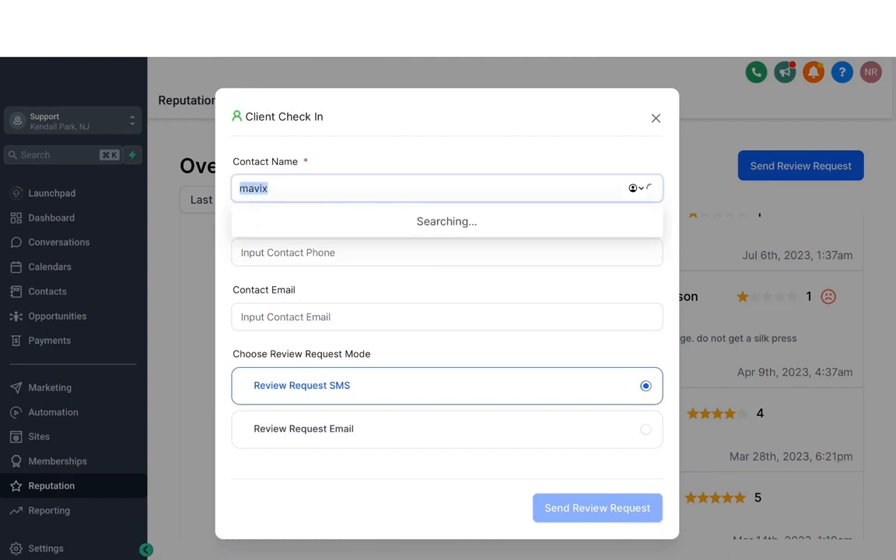
{"action": "key", "text": "super+v"}
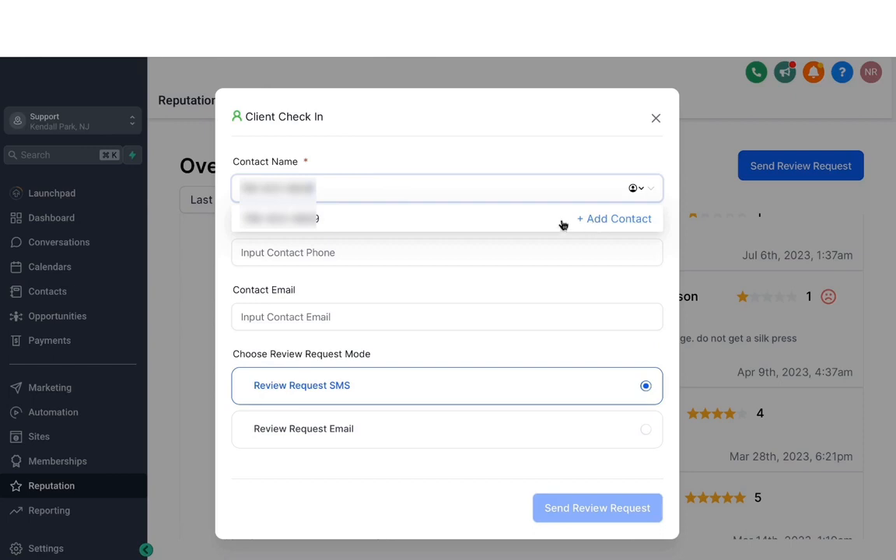
{"action": "left_click", "coordinate": [606, 220]}
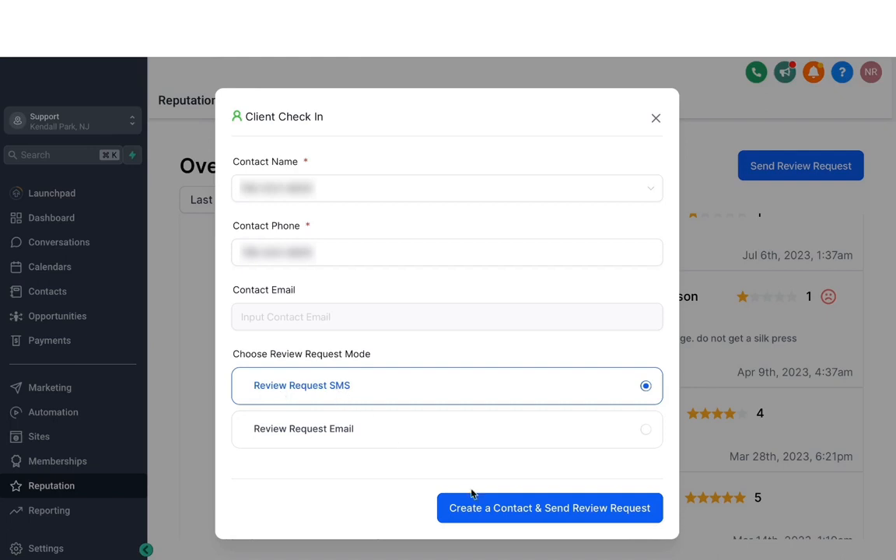
{"action": "left_click", "coordinate": [522, 513]}
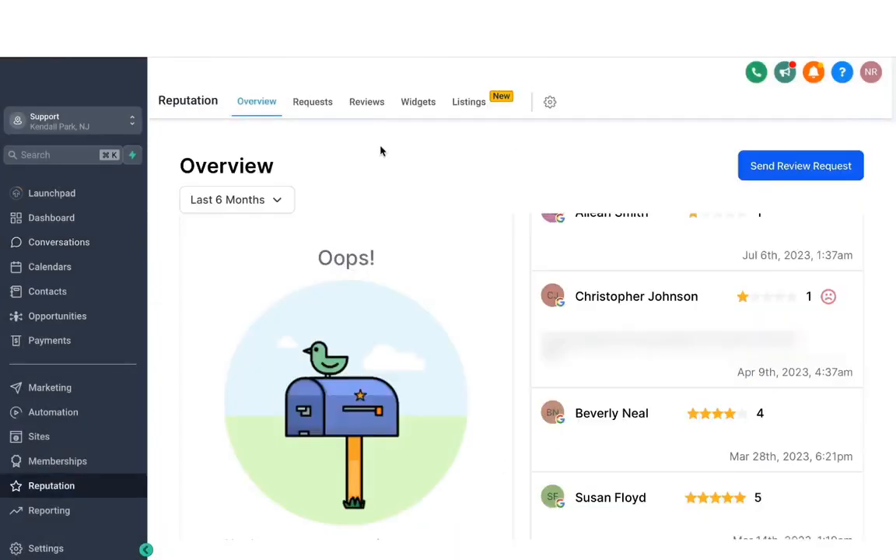
Examine the sent review requests and the received reviews, including the source filter options and the newest review's reply field
{"action": "left_click", "coordinate": [312, 104]}
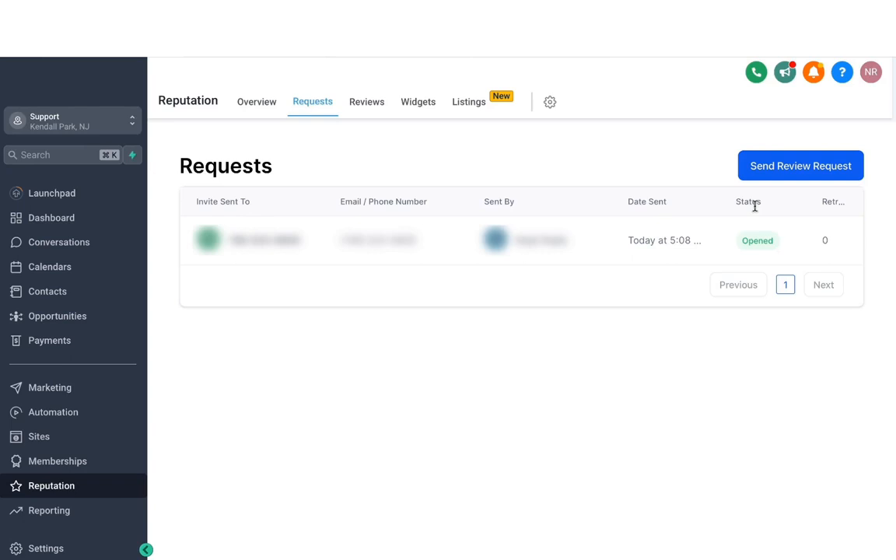
{"action": "left_click", "coordinate": [369, 108]}
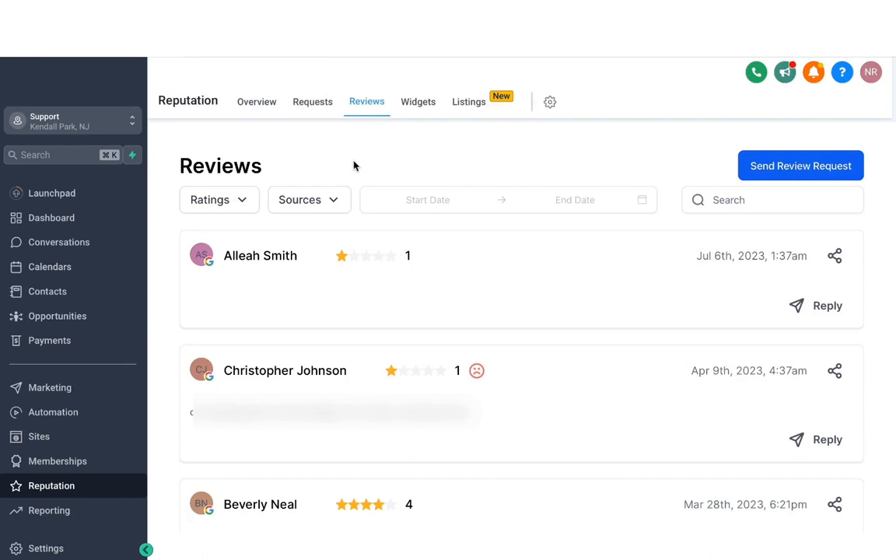
{"action": "left_click", "coordinate": [333, 203]}
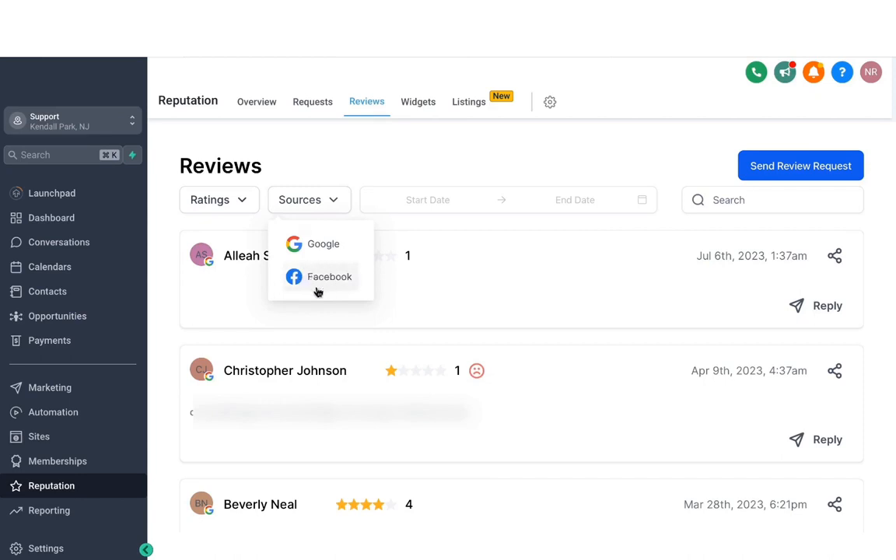
{"action": "left_click", "coordinate": [359, 156]}
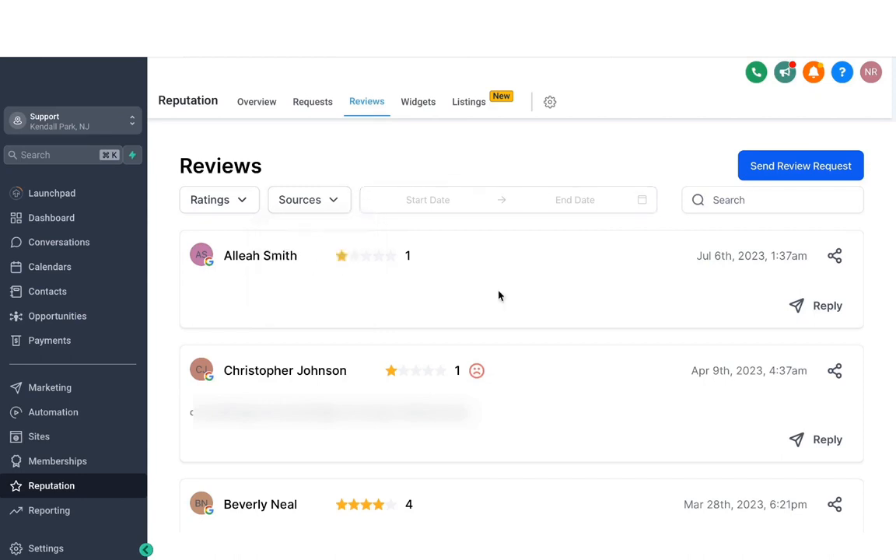
{"action": "scroll", "coordinate": [428, 309], "scroll_direction": "down", "scroll_amount": 10}
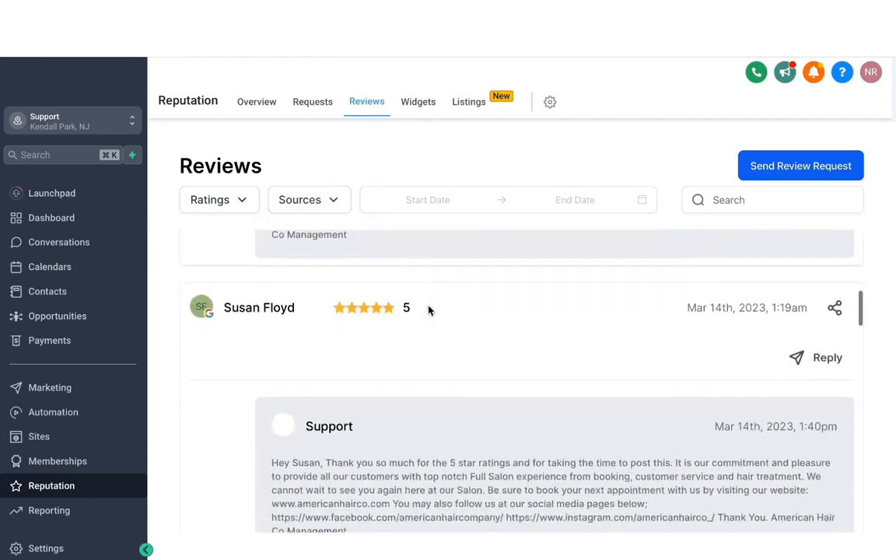
{"action": "scroll", "coordinate": [428, 310], "scroll_direction": "up", "scroll_amount": 10}
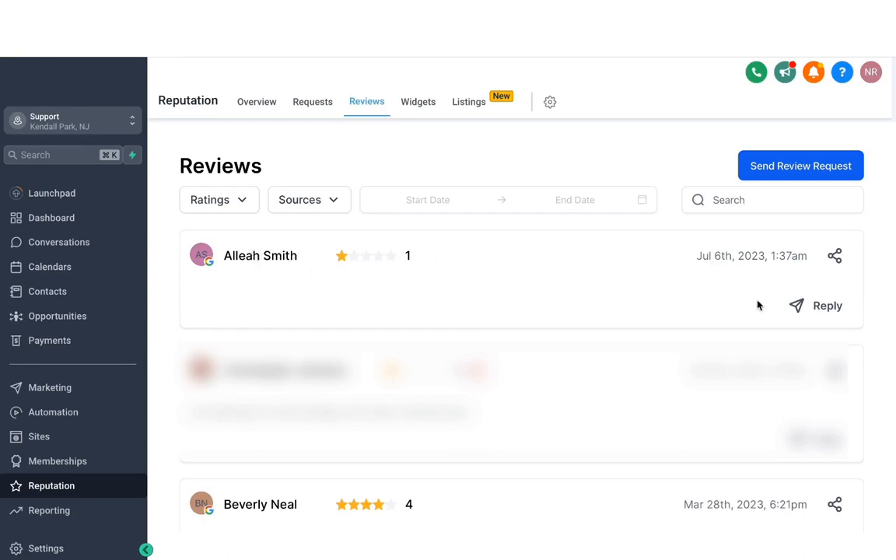
{"action": "left_click", "coordinate": [824, 306]}
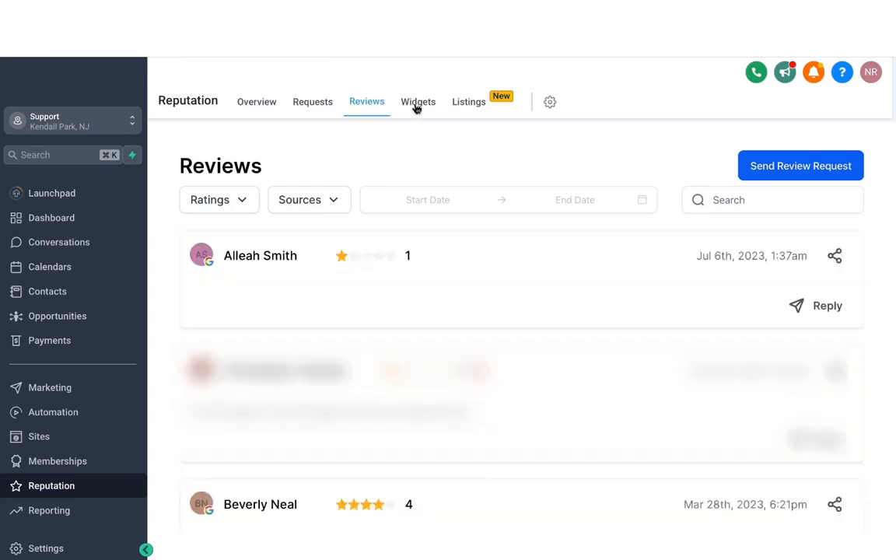
Create a new review widget and set its type to Masonry after previewing the List and Grid layouts
{"action": "left_click", "coordinate": [416, 106]}
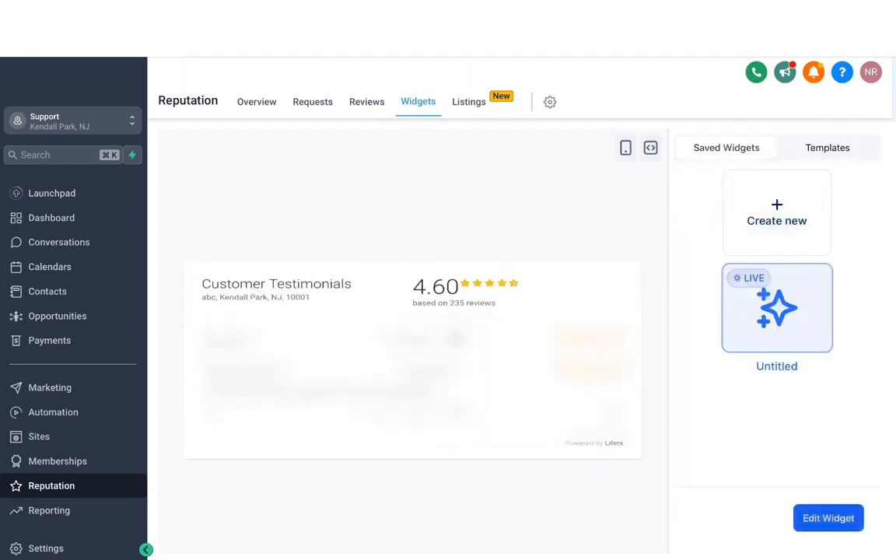
{"action": "left_click", "coordinate": [773, 225]}
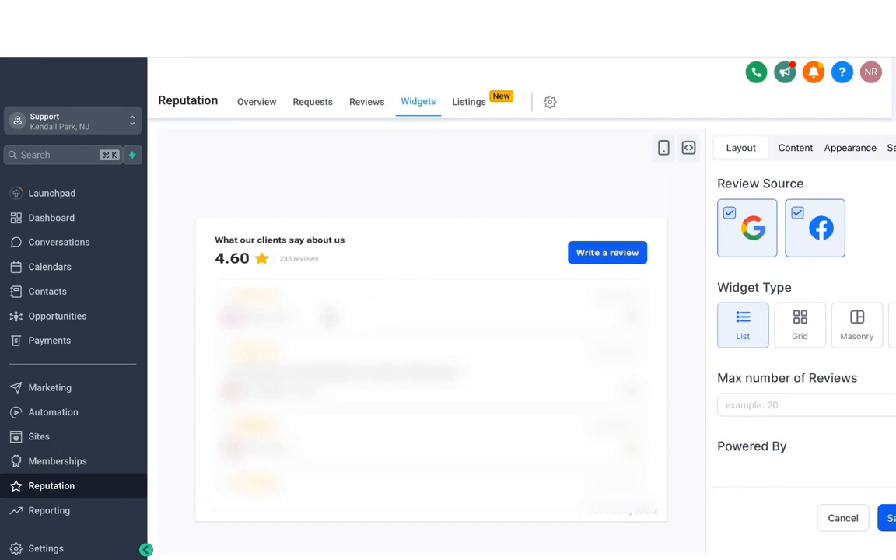
{"action": "scroll", "coordinate": [425, 361], "scroll_direction": "down", "scroll_amount": 1}
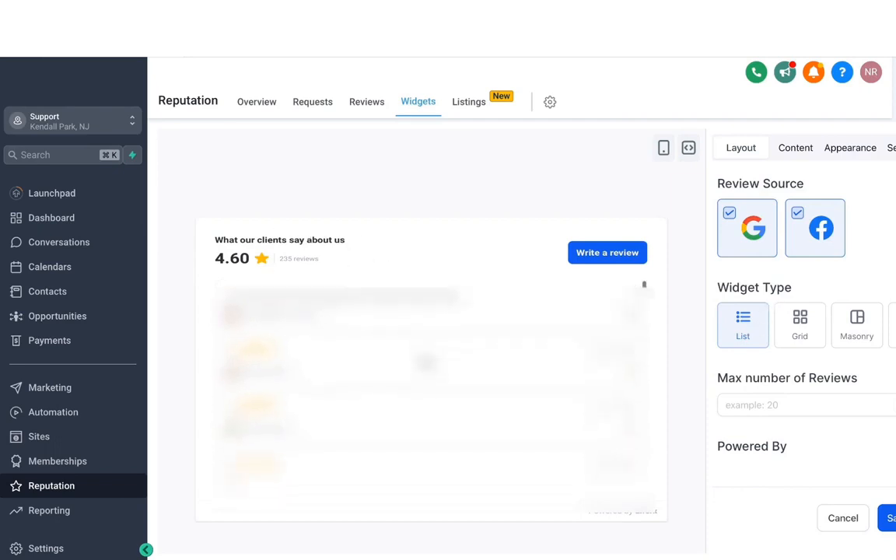
{"action": "left_click", "coordinate": [798, 330]}
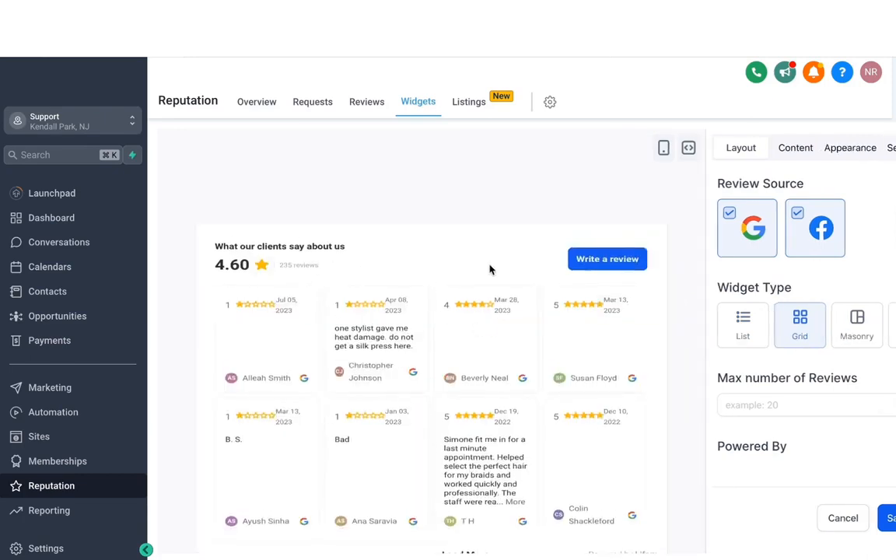
{"action": "left_click", "coordinate": [852, 332]}
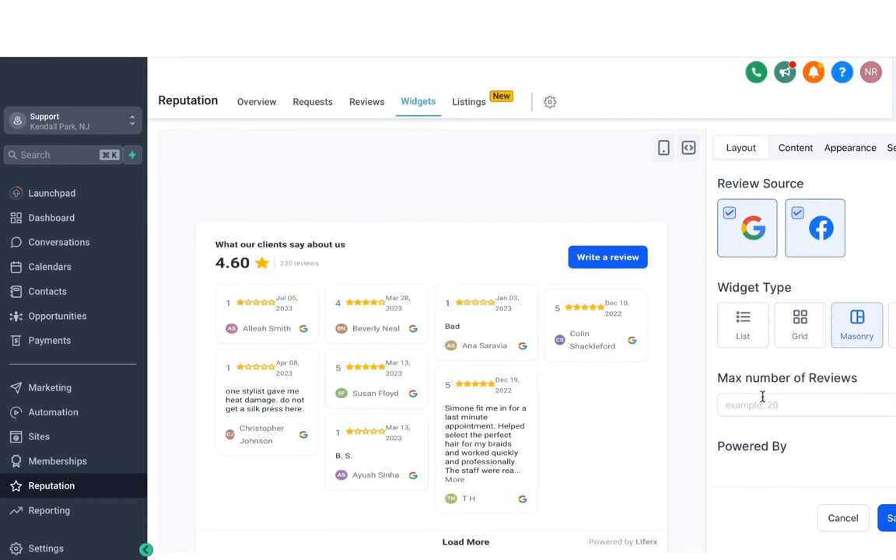
Limit the widget to a maximum of 10 reviews and remove Facebook from its review sources
{"action": "left_click", "coordinate": [766, 405]}
{"action": "type", "text": "10"}
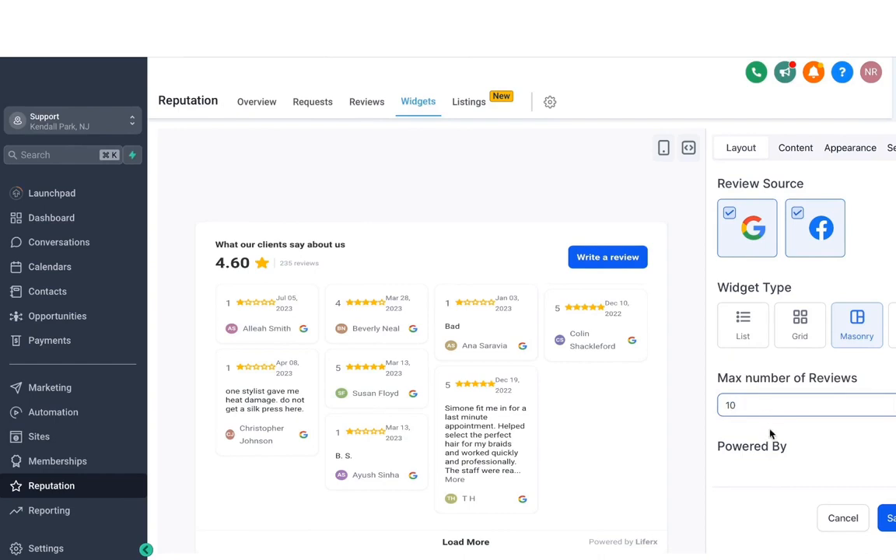
{"action": "left_click", "coordinate": [777, 435]}
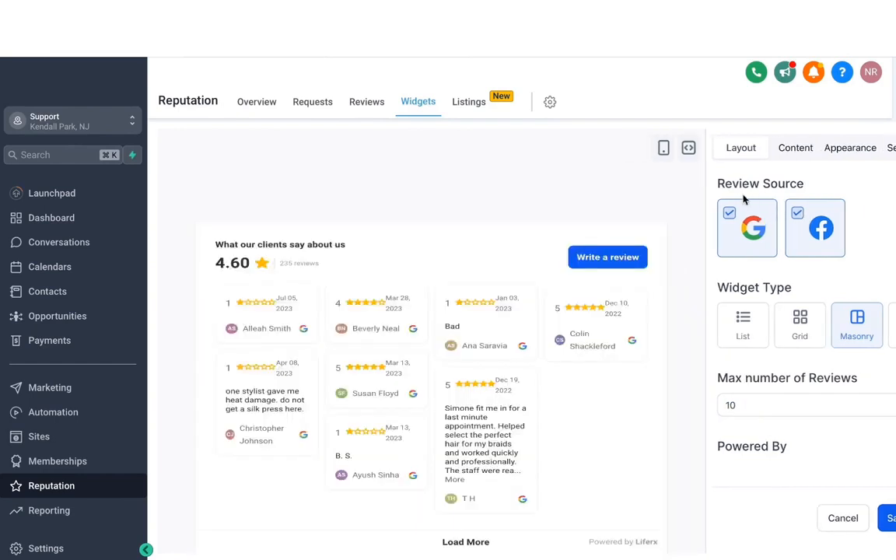
{"action": "left_click", "coordinate": [798, 215]}
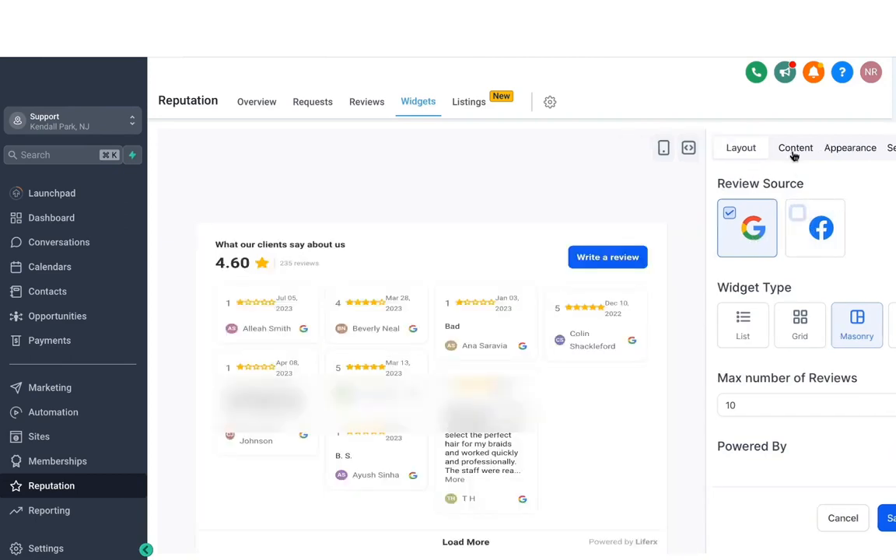
Set the review widget's title heading to "See what our customers have to say"
{"action": "left_click", "coordinate": [793, 151]}
{"action": "left_click", "coordinate": [737, 224]}
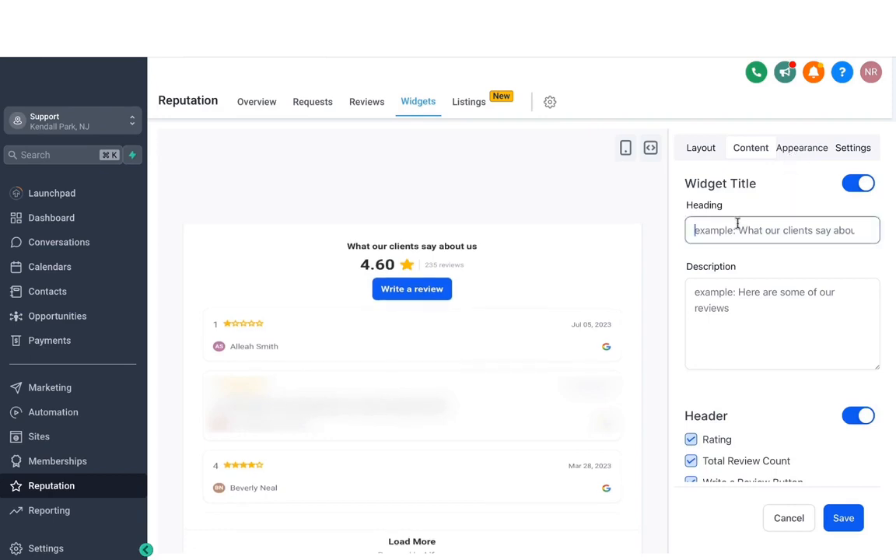
{"action": "type", "text": "See what our cusotm"}
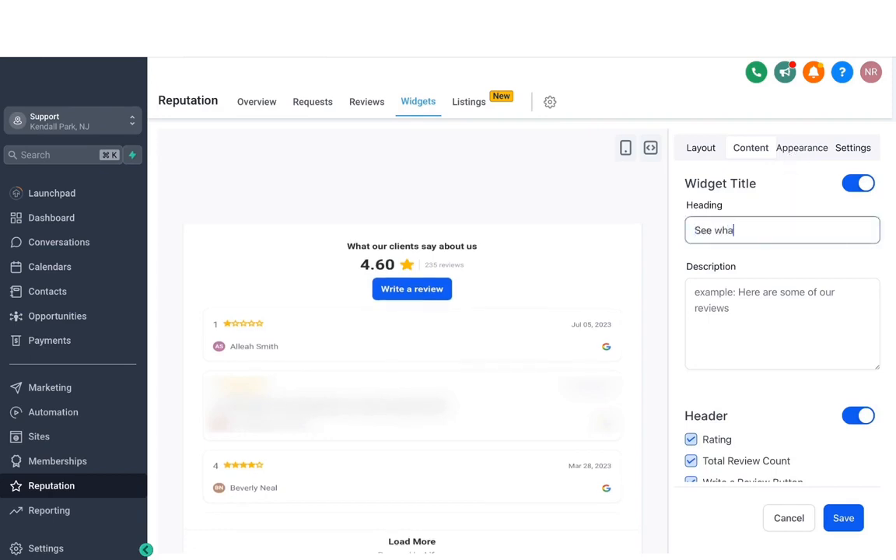
{"action": "key", "text": "BackSpace"}
{"action": "key", "text": "BackSpace"}
{"action": "key", "text": "BackSpace"}
{"action": "type", "text": "tomers have to say"}
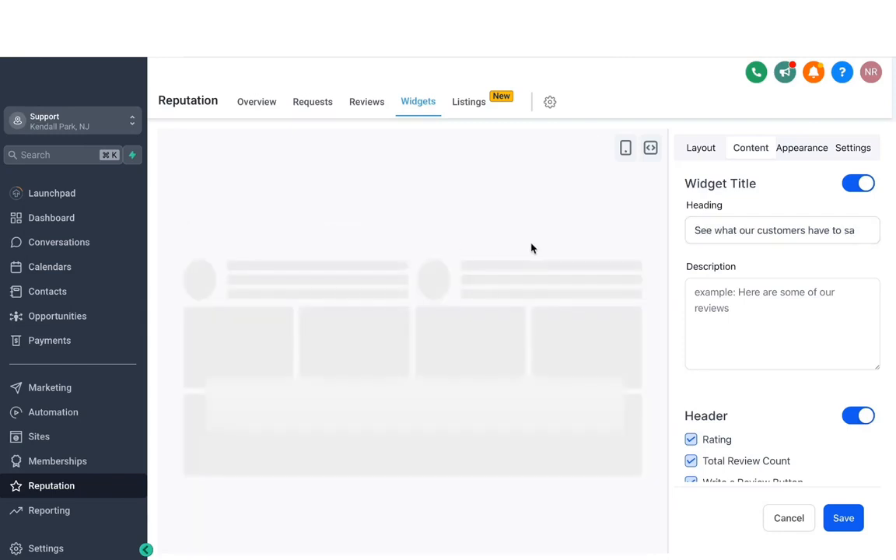
Look over the widget's description and header options, and set its theme to Dark
{"action": "left_click", "coordinate": [720, 291]}
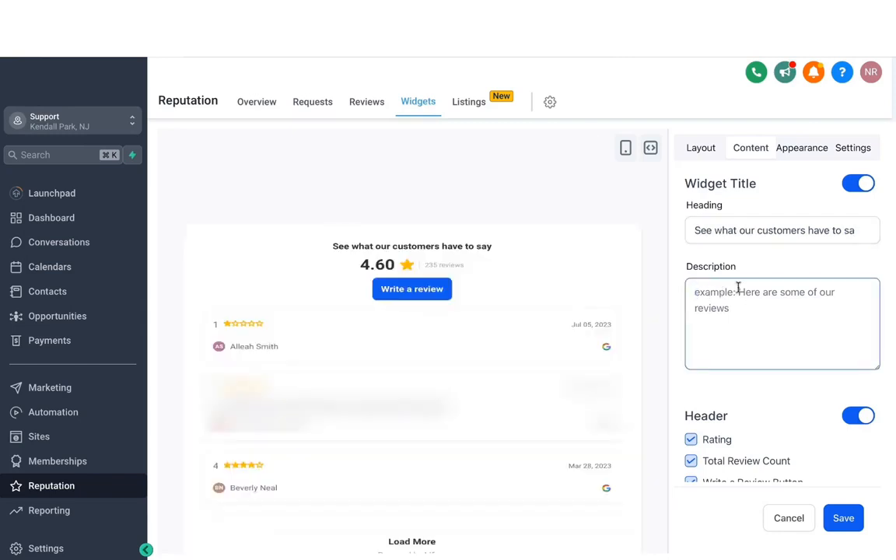
{"action": "scroll", "coordinate": [795, 419], "scroll_direction": "down", "scroll_amount": 1}
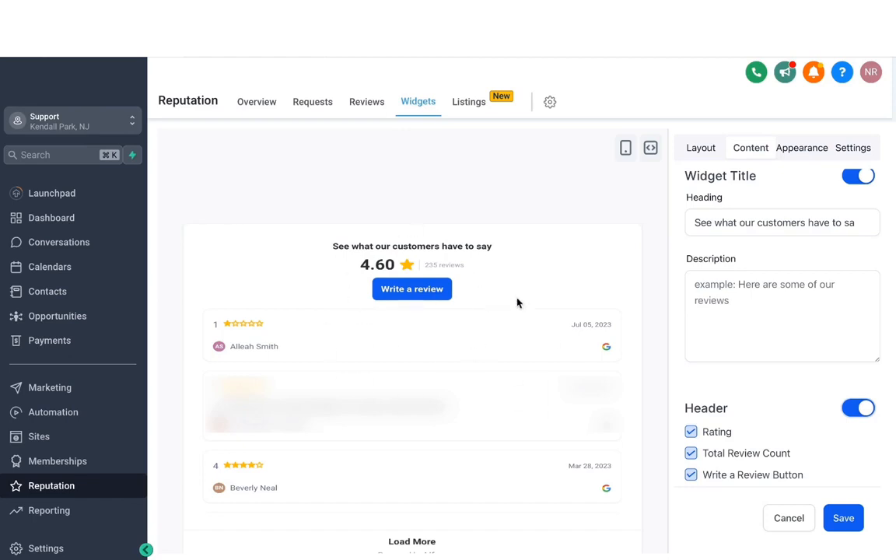
{"action": "left_click", "coordinate": [779, 148]}
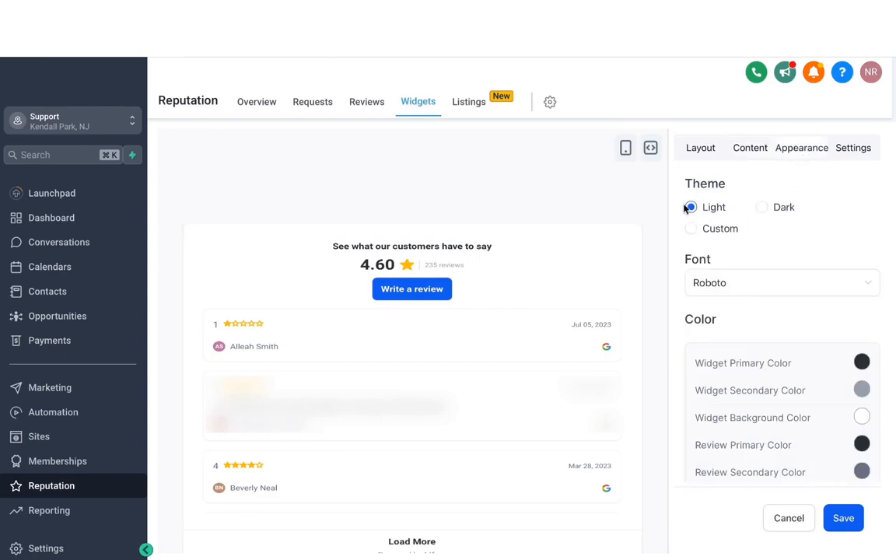
{"action": "left_click", "coordinate": [762, 208]}
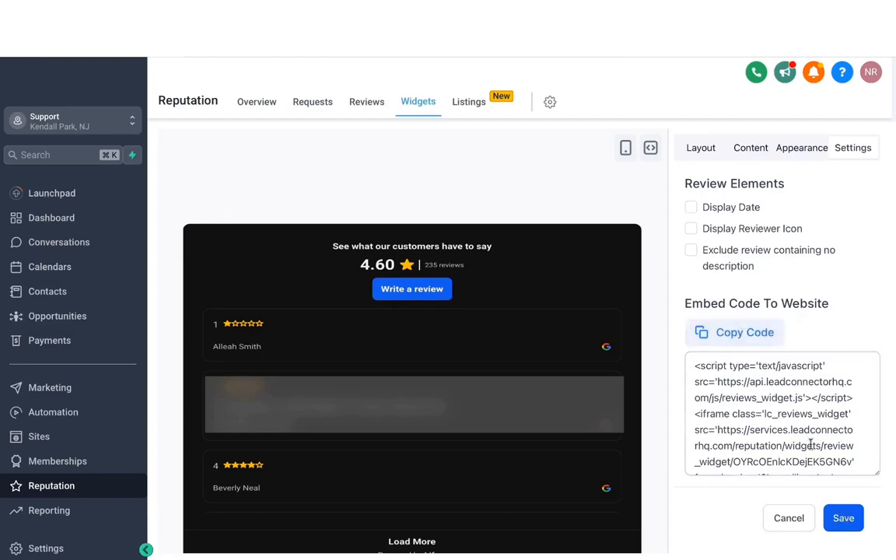
Save the widget under the name "Google review widget" without making it live
{"action": "left_click", "coordinate": [843, 518]}
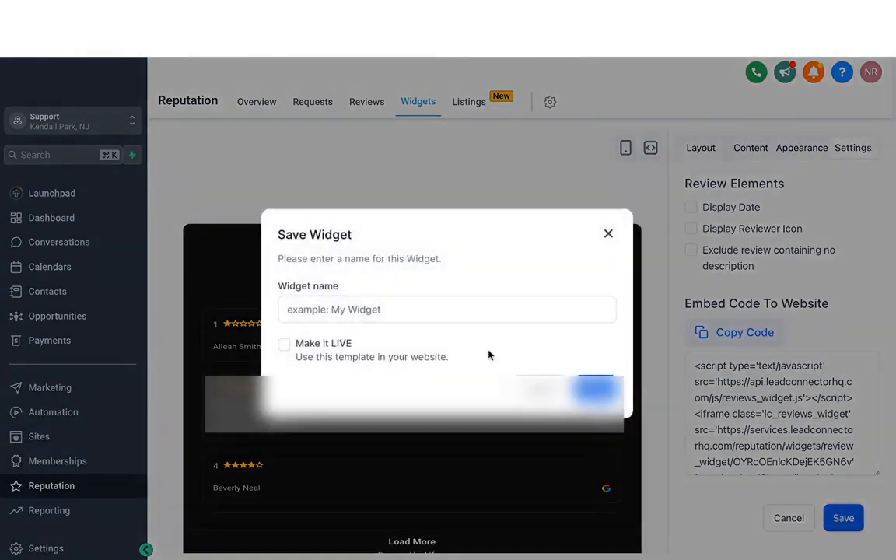
{"action": "left_click", "coordinate": [379, 310]}
{"action": "type", "text": "Google review widget"}
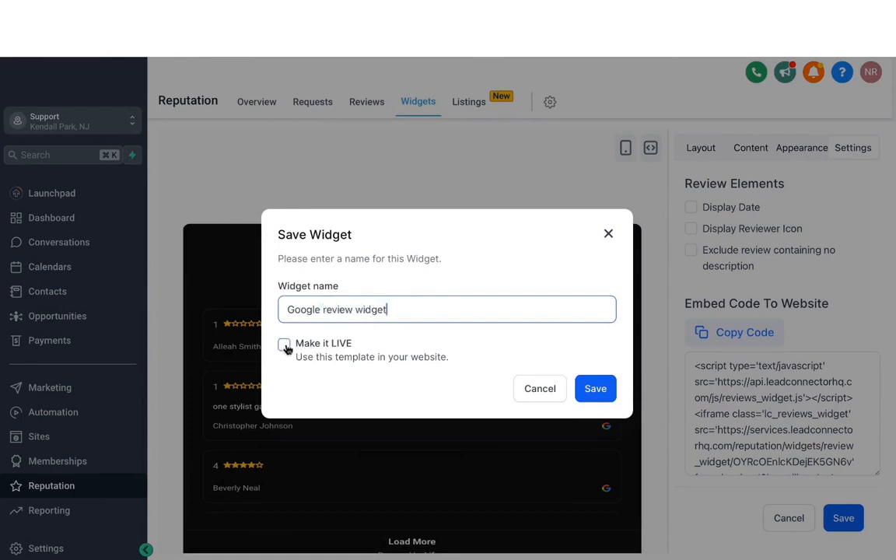
{"action": "left_click", "coordinate": [599, 396]}
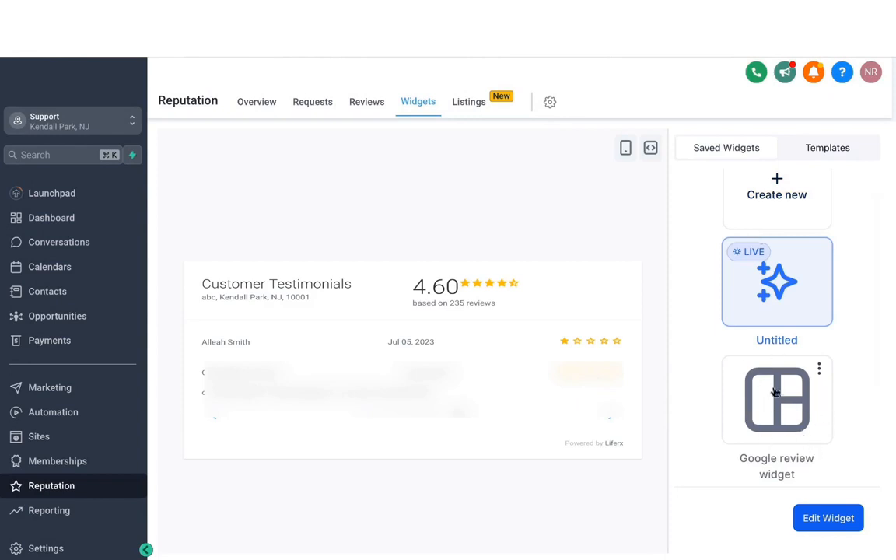
Look over the saved widgets and open the business's online listings overview
{"action": "scroll", "coordinate": [766, 307], "scroll_direction": "up", "scroll_amount": 1}
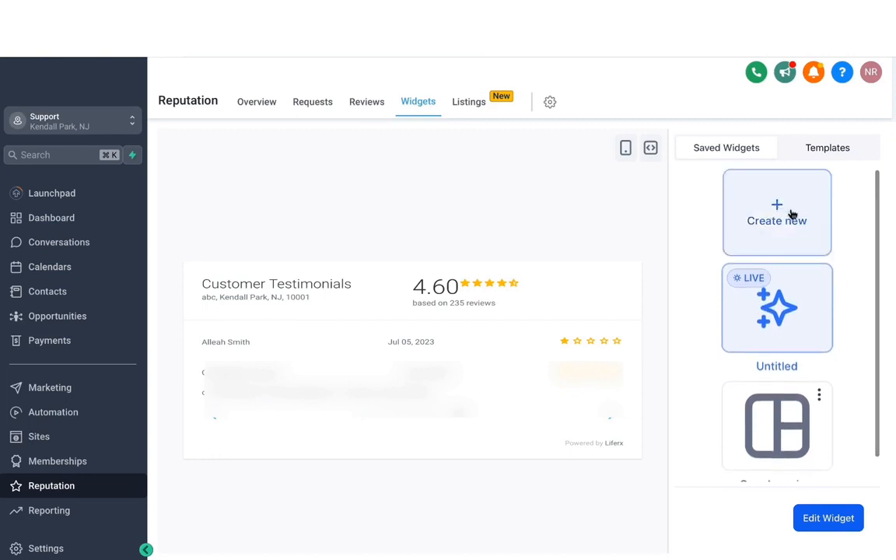
{"action": "left_click", "coordinate": [469, 102]}
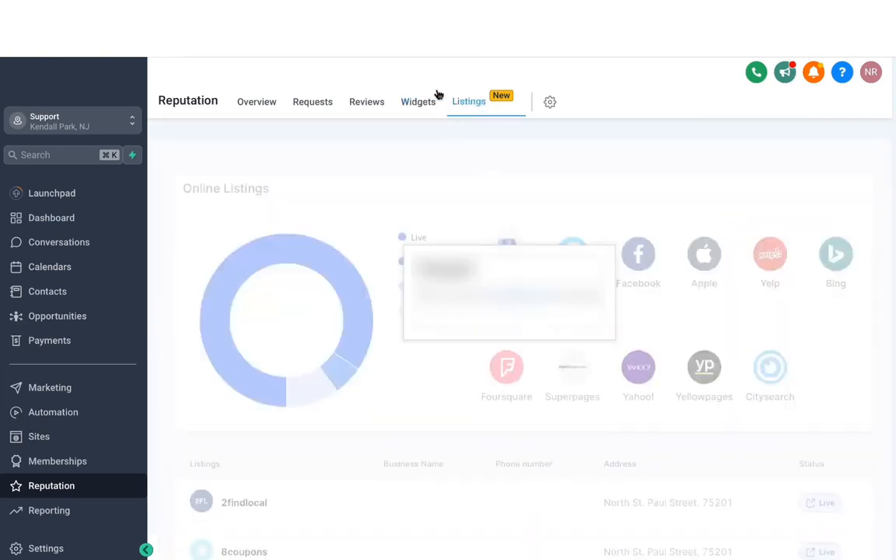